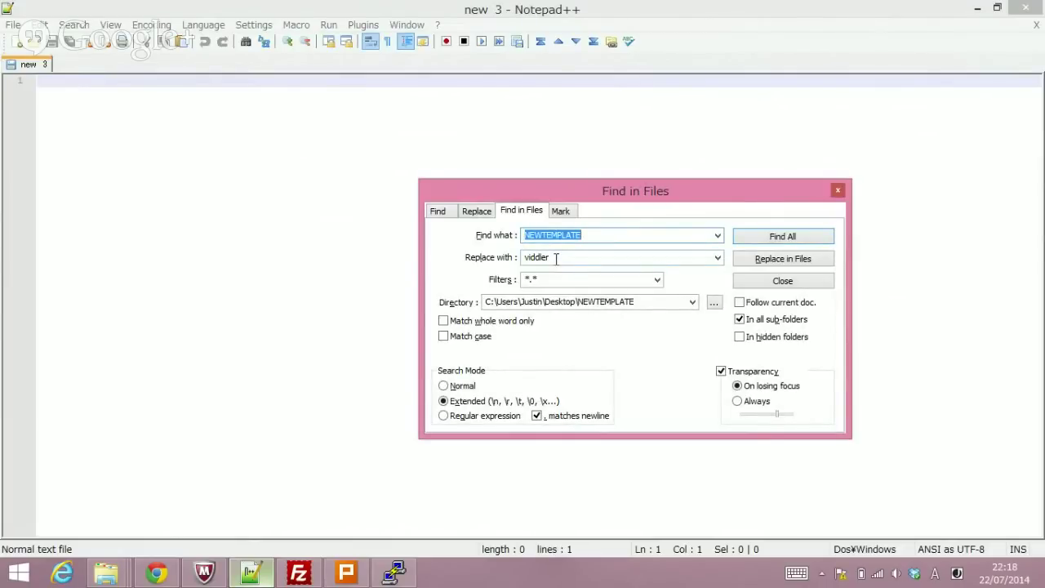
Step: Replace every NEWTEMPLATE with viddler in all files of the desktop NEWTEMPLATE folder and its sub-folders, and close the search dialog
click(776, 263)
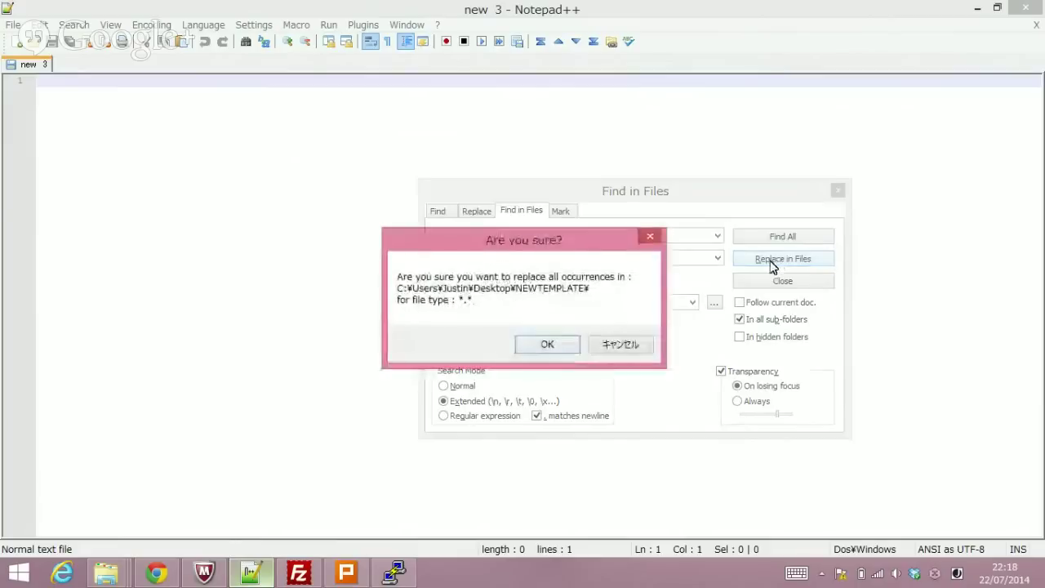
click(565, 345)
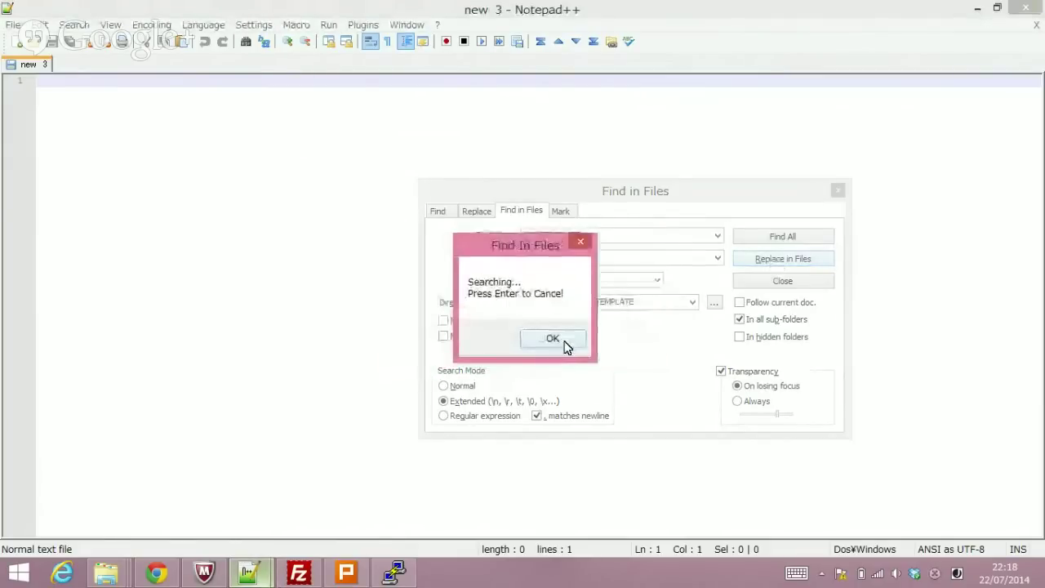
click(562, 343)
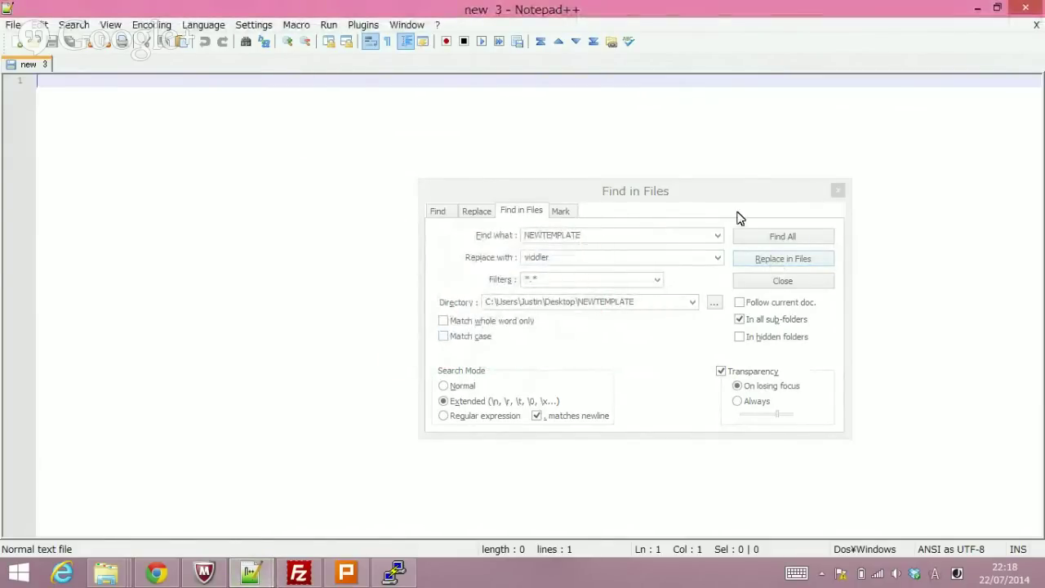
click(837, 191)
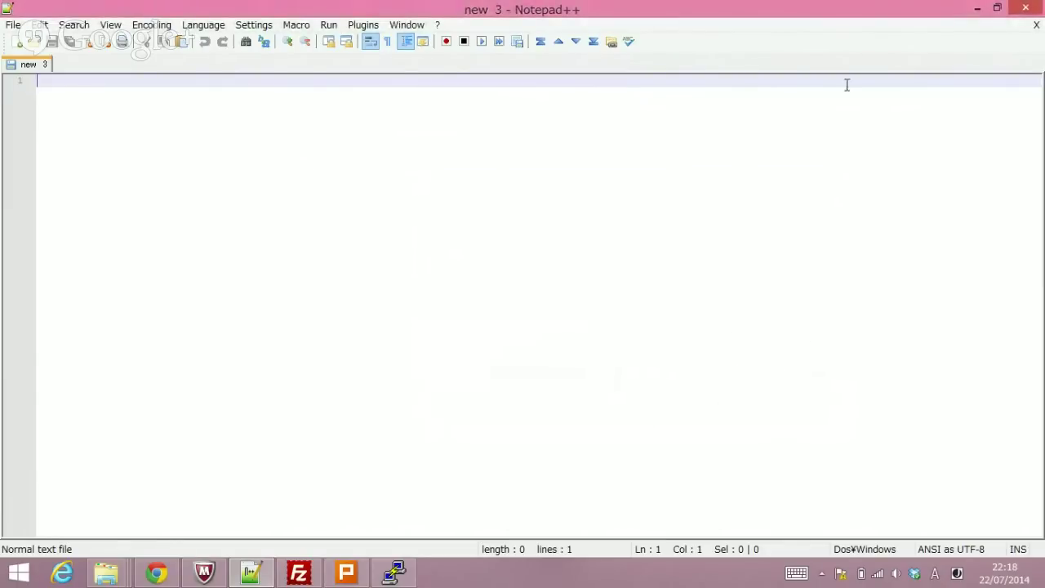
Step: Rename the NEWTEMPLATE folder on the desktop as viddler
click(978, 9)
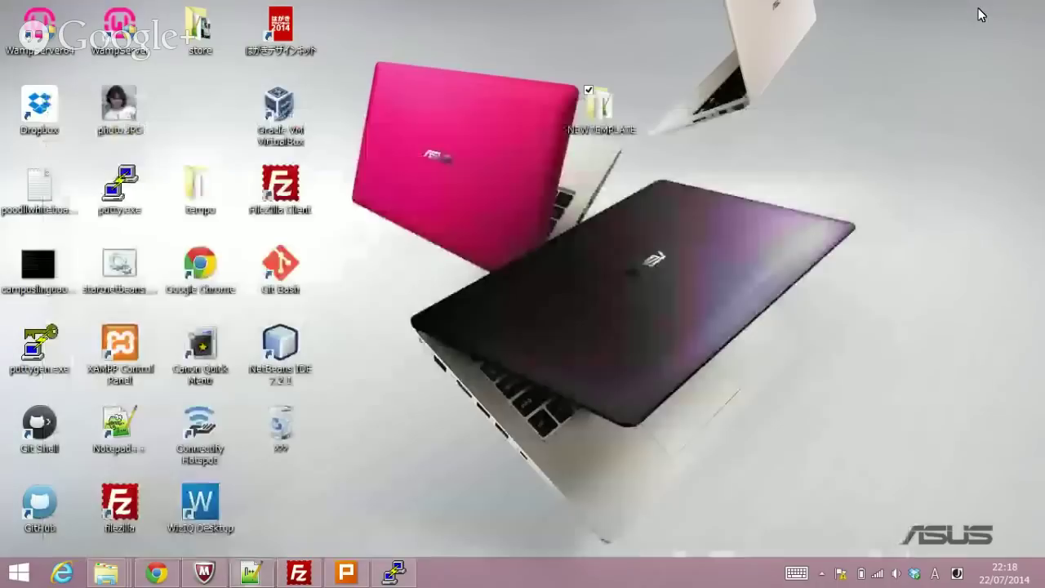
click(605, 137)
click(605, 131)
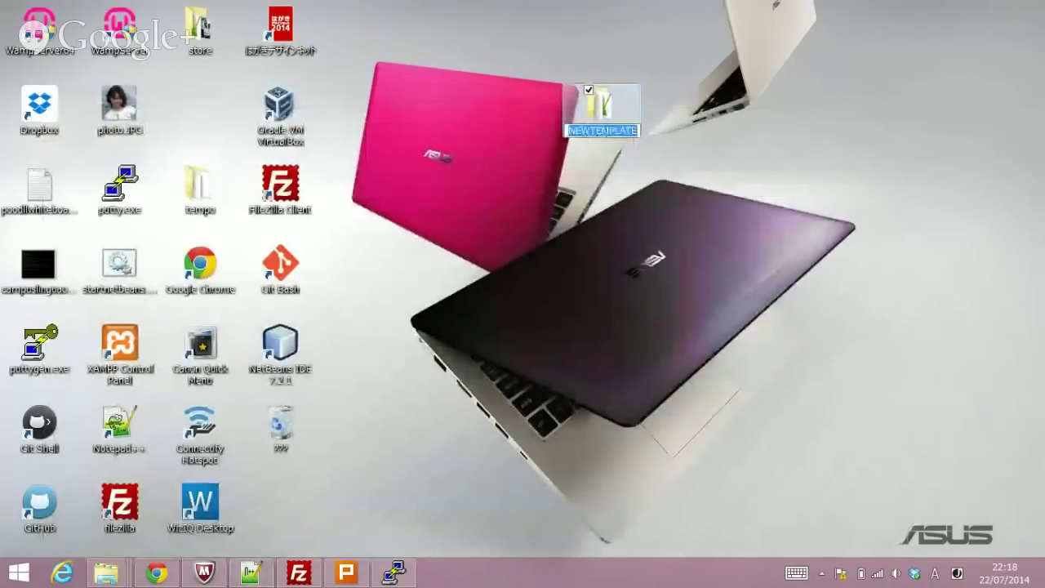
text(viddet)
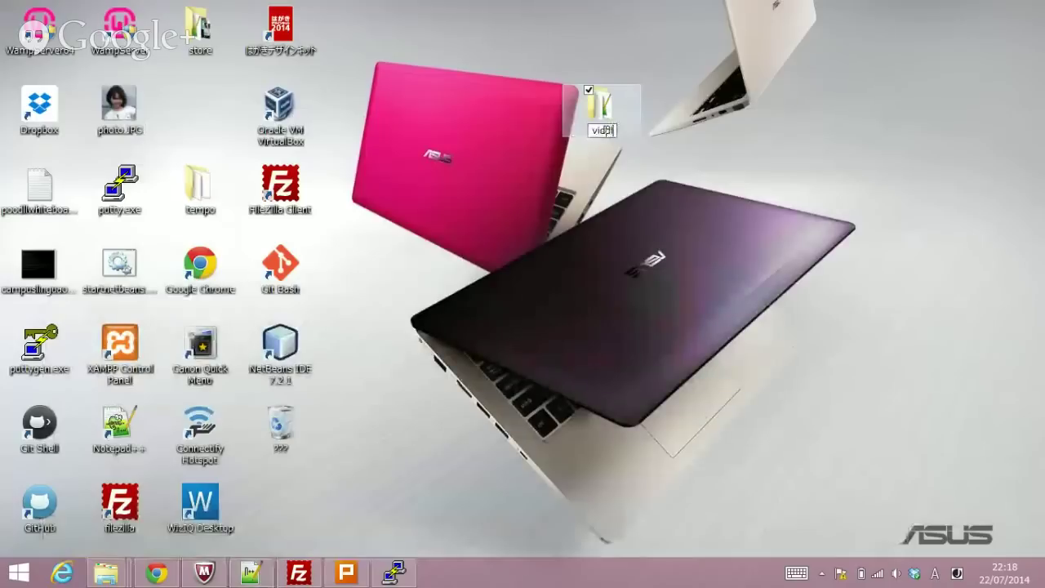
text(r)
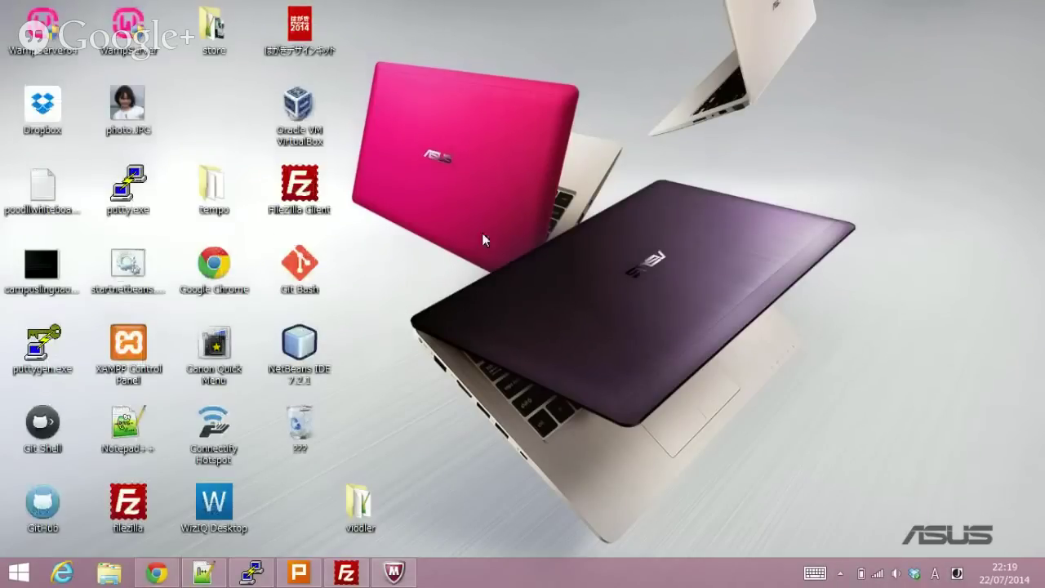
Step: Open the lang/en folder inside the desktop viddler folder
click(363, 514)
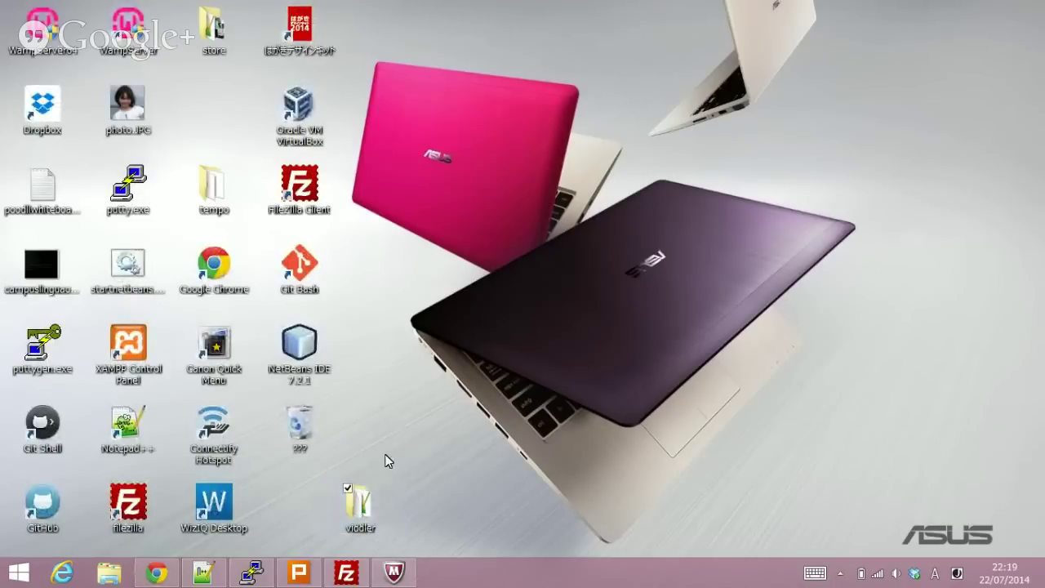
double_click(362, 502)
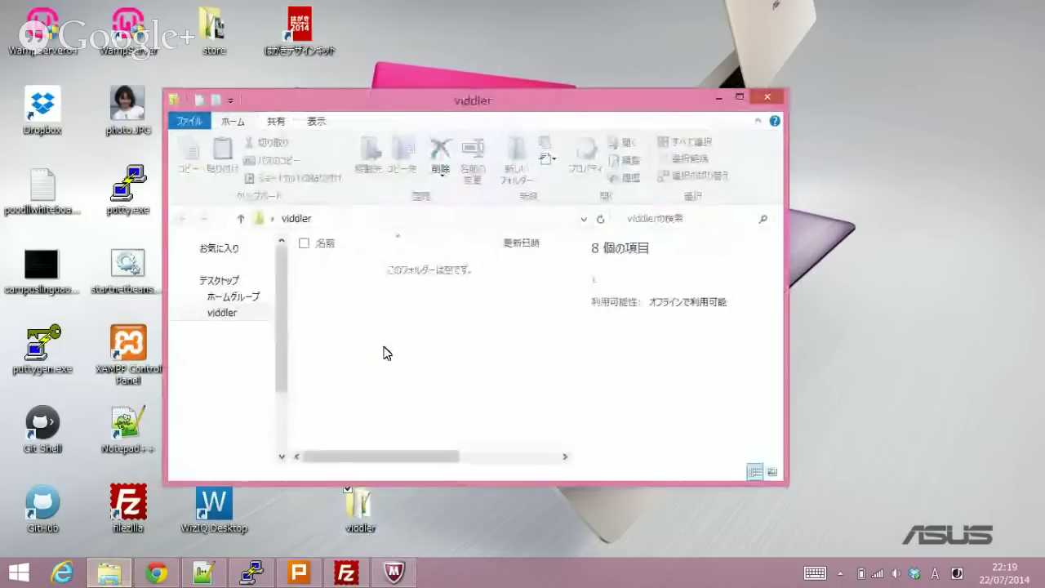
double_click(340, 281)
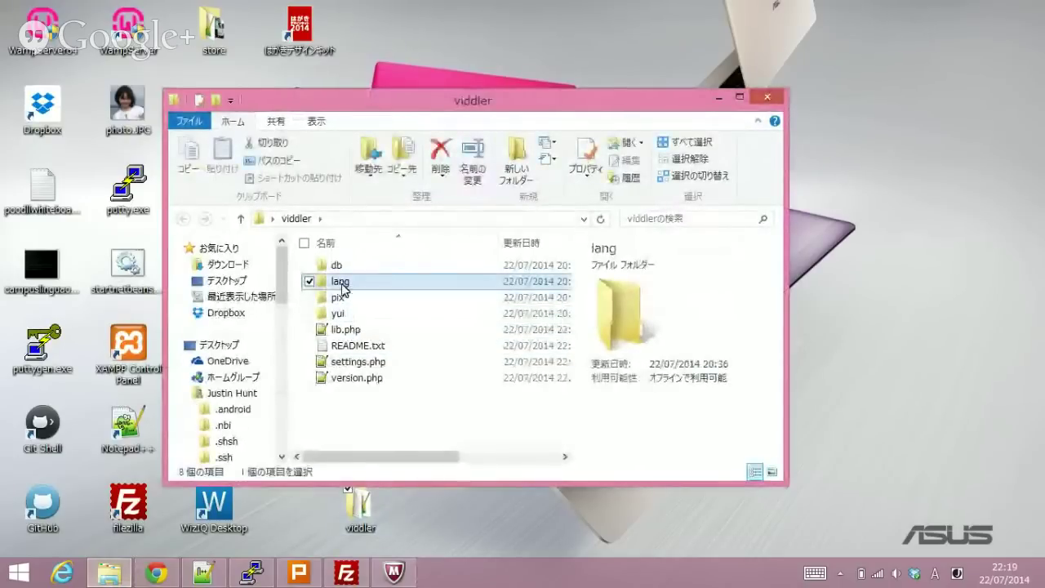
double_click(341, 274)
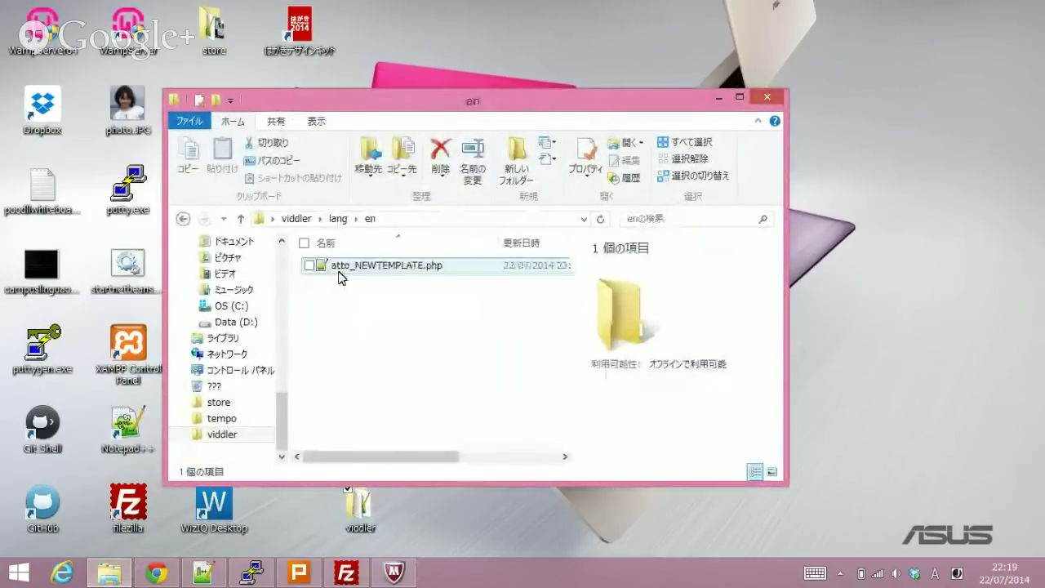
Step: Rename the language file atto_NEWTEMPLATE.php as atto_viddler.php
click(368, 270)
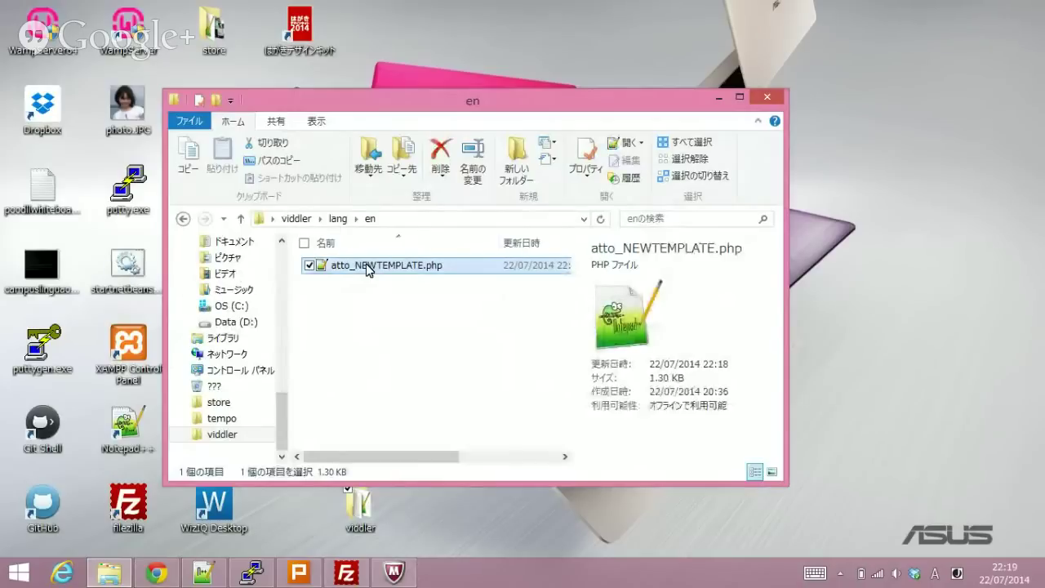
click(367, 268)
click(366, 265)
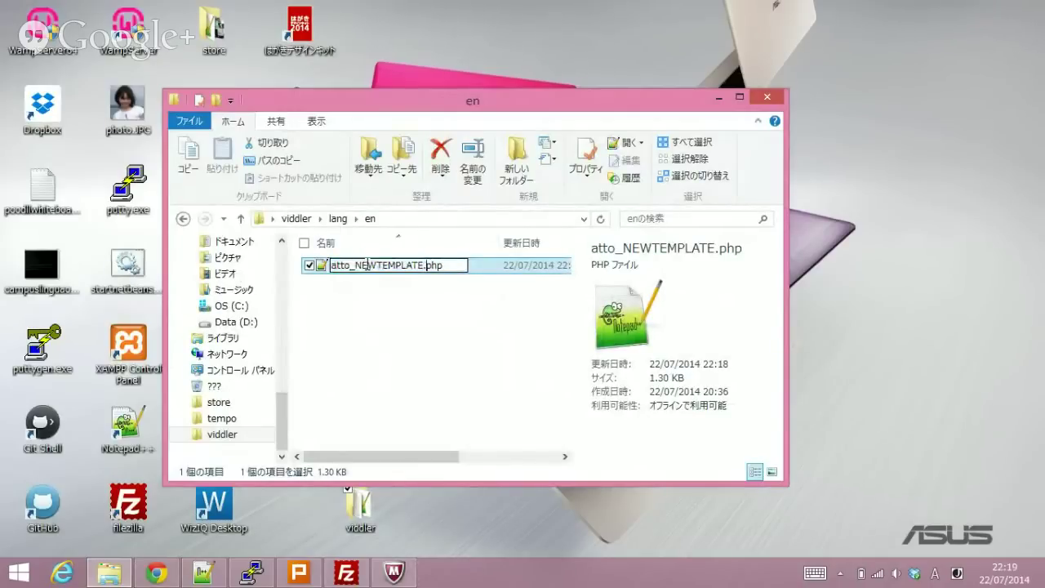
key(Delete)
key(Delete)
key(Delete)
key(Delete)
key(Delete)
key(Delete)
key(Delete)
key(Delete)
key(Delete)
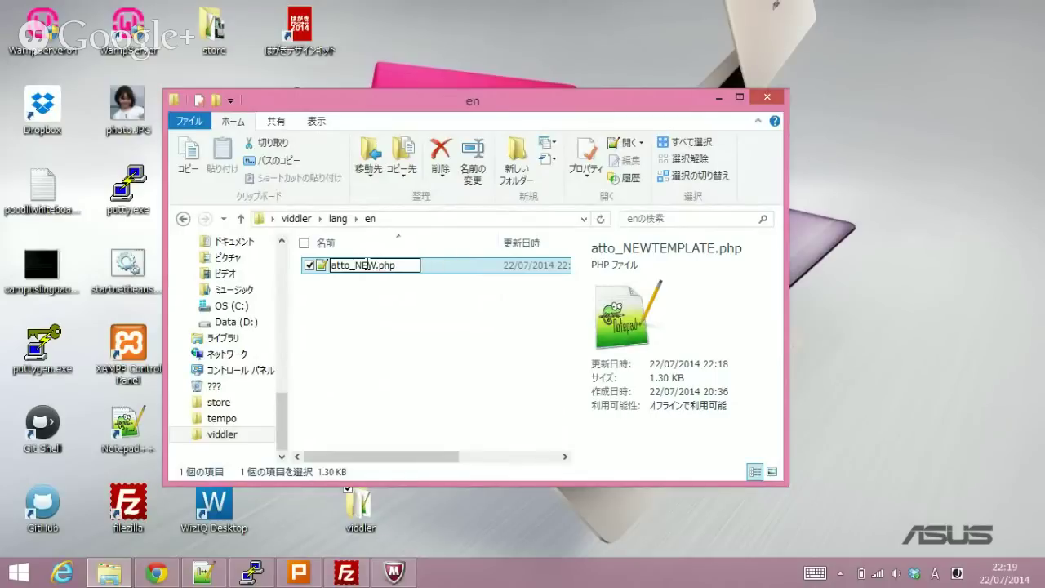
key(BackSpace)
key(BackSpace)
text(viddler)
key(Return)
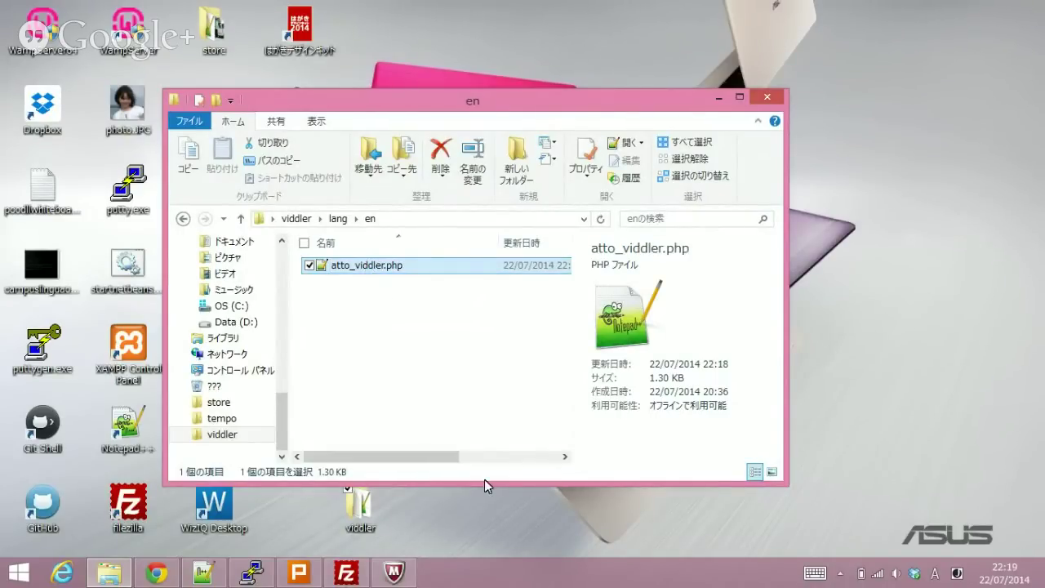
Step: Switch to FileZilla, refresh the file lists and upload the viddler folder to /var/www/moodle/27x/lib/editor/atto/plugins
click(348, 573)
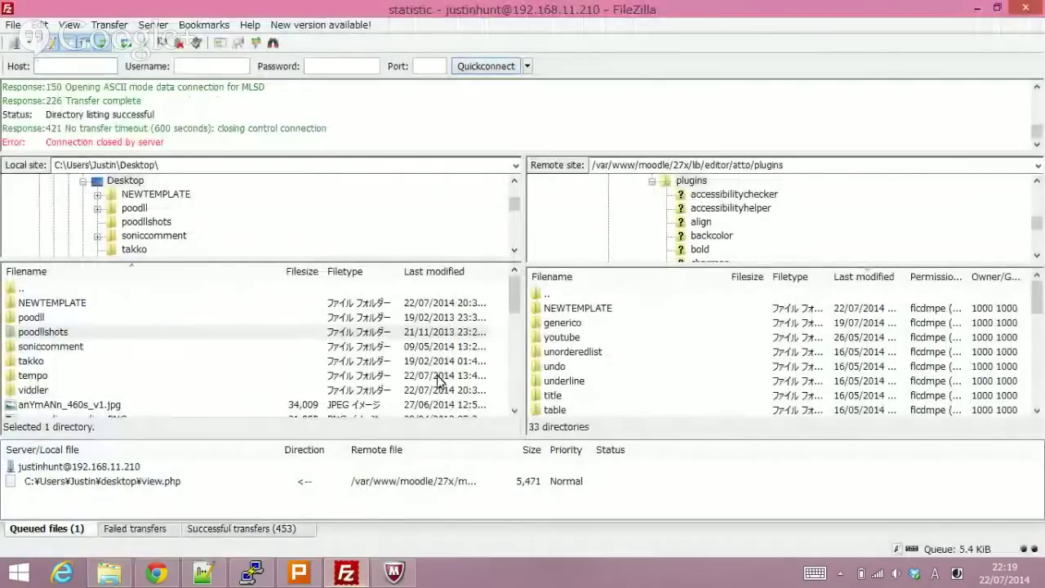
click(61, 303)
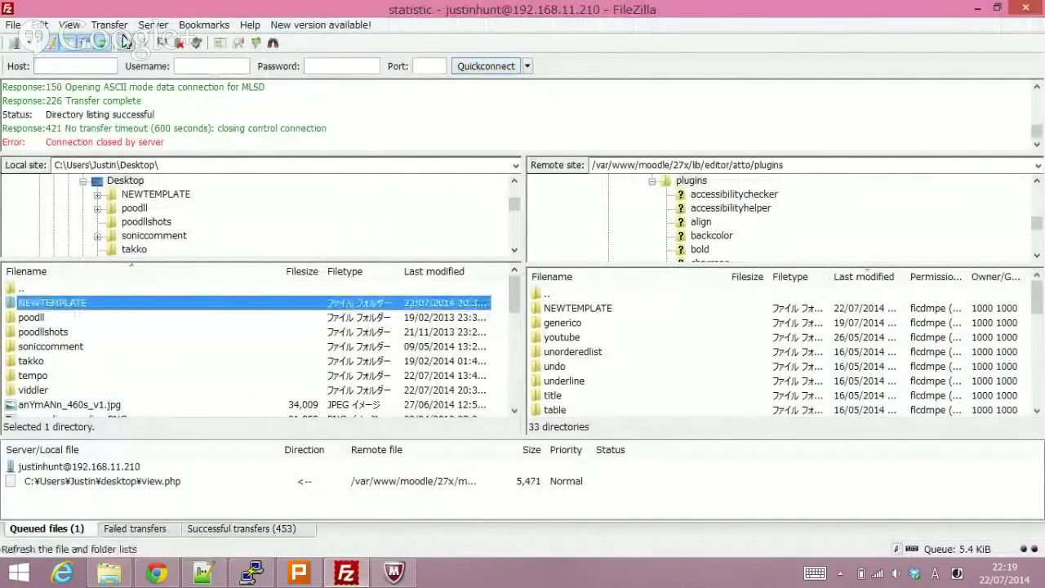
click(123, 42)
click(33, 332)
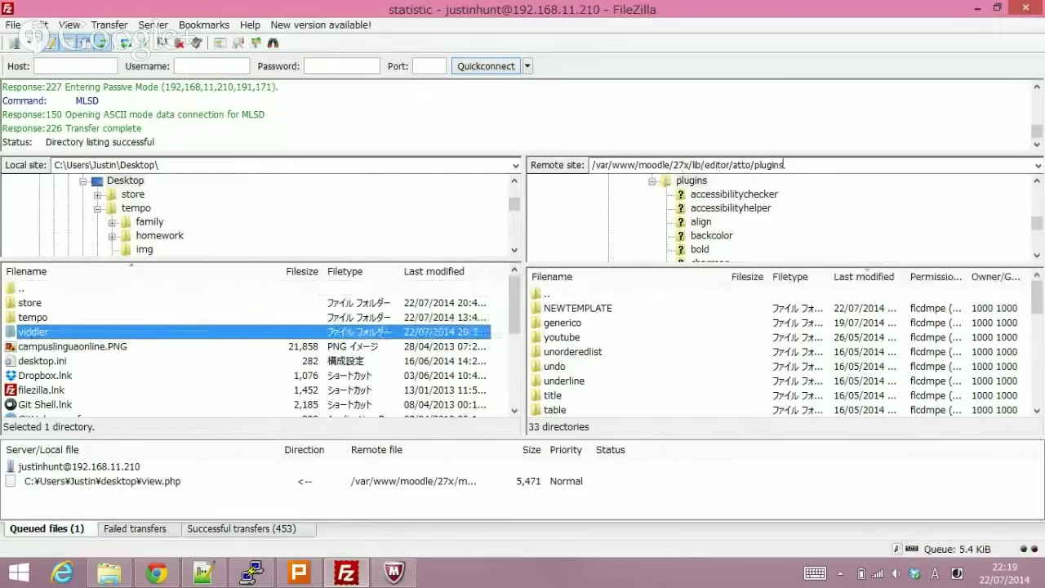
right_click(51, 336)
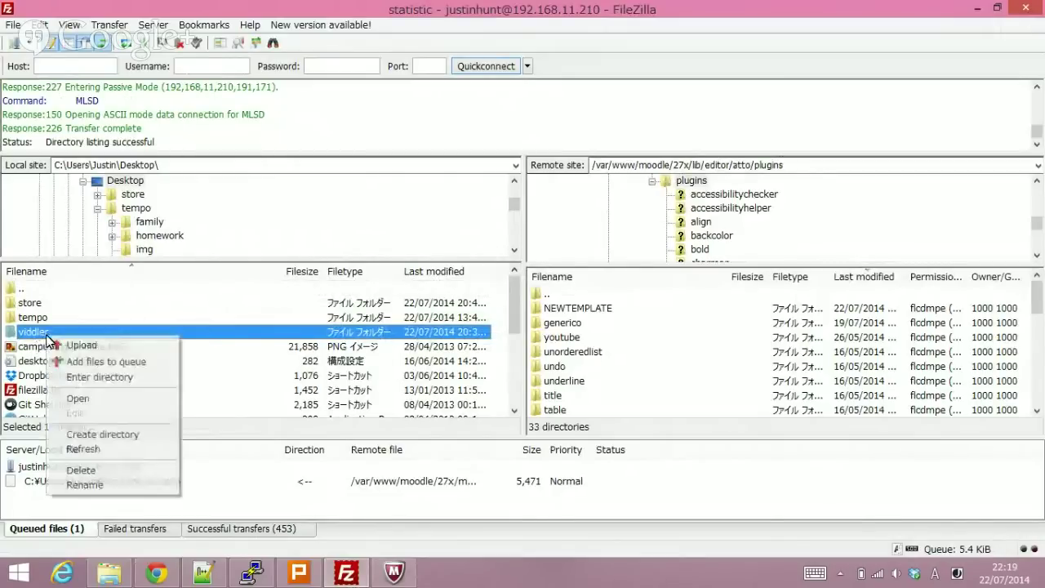
click(75, 345)
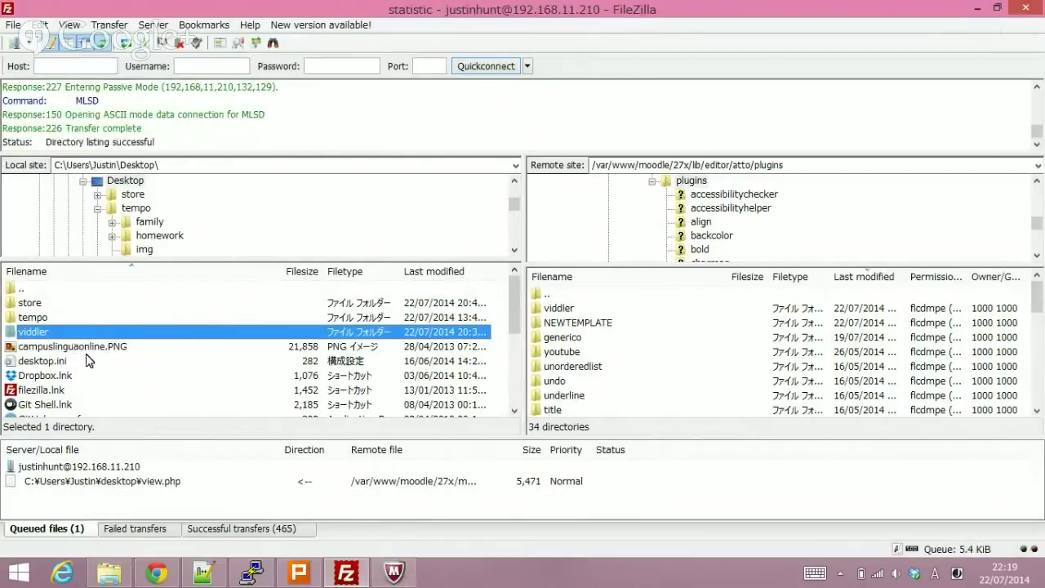
Step: Switch to the PuTTY terminal, change into the viddler plugin directory and list its contents
click(261, 576)
mouse_move(288, 577)
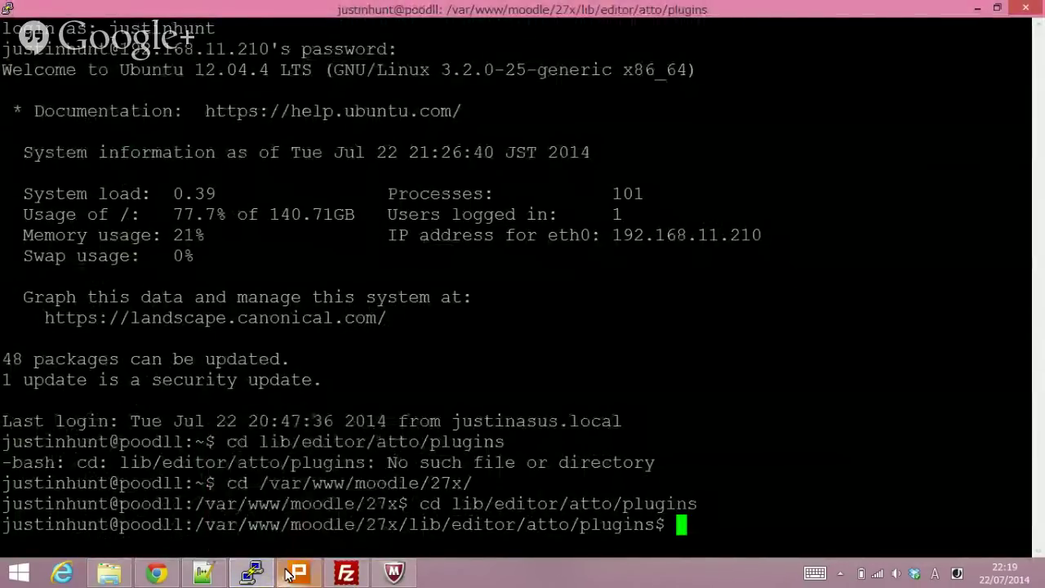
text(cd v)
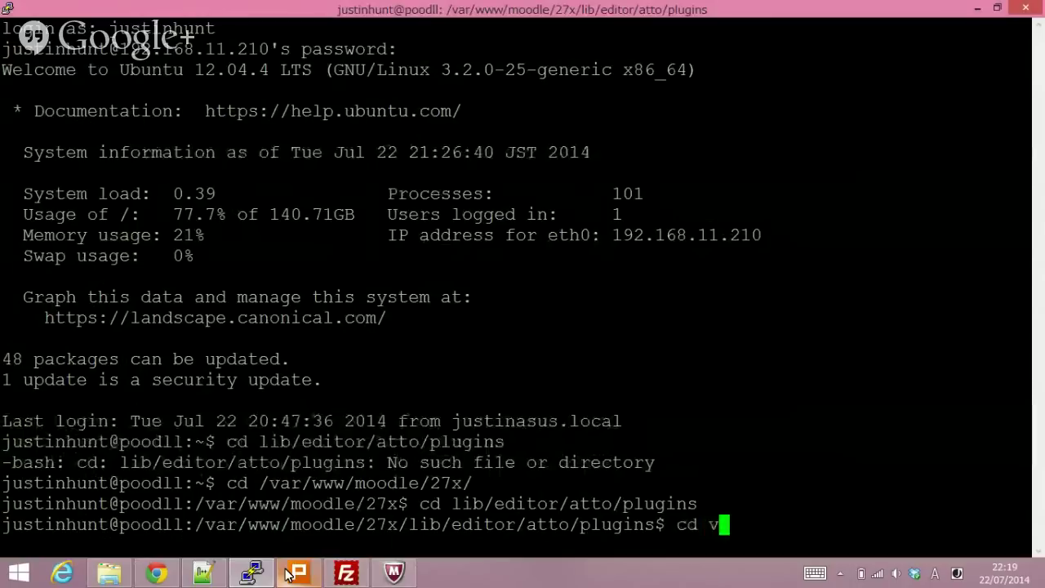
text(iddler)
key(Return)
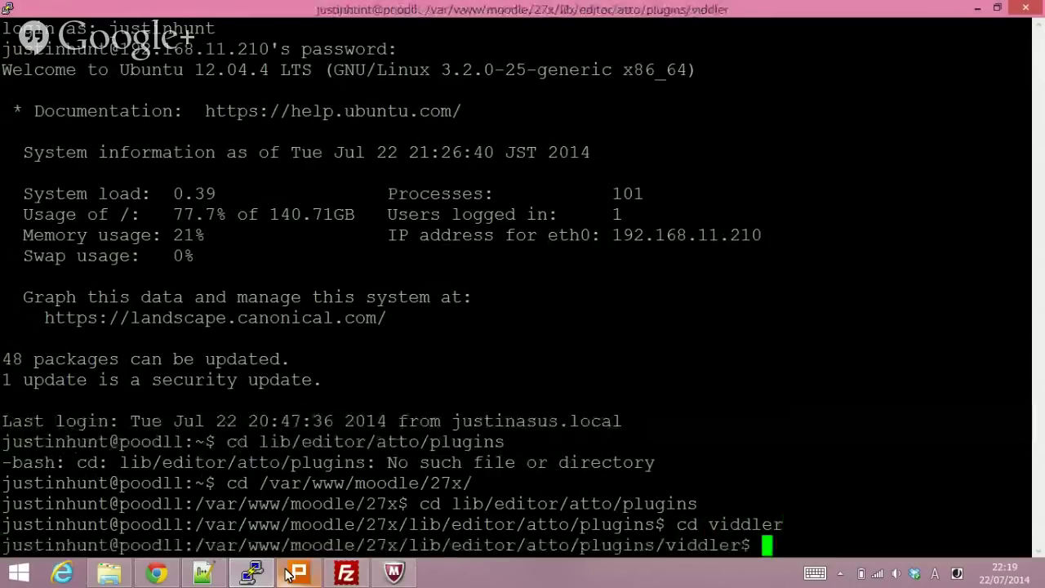
text(ls)
key(Return)
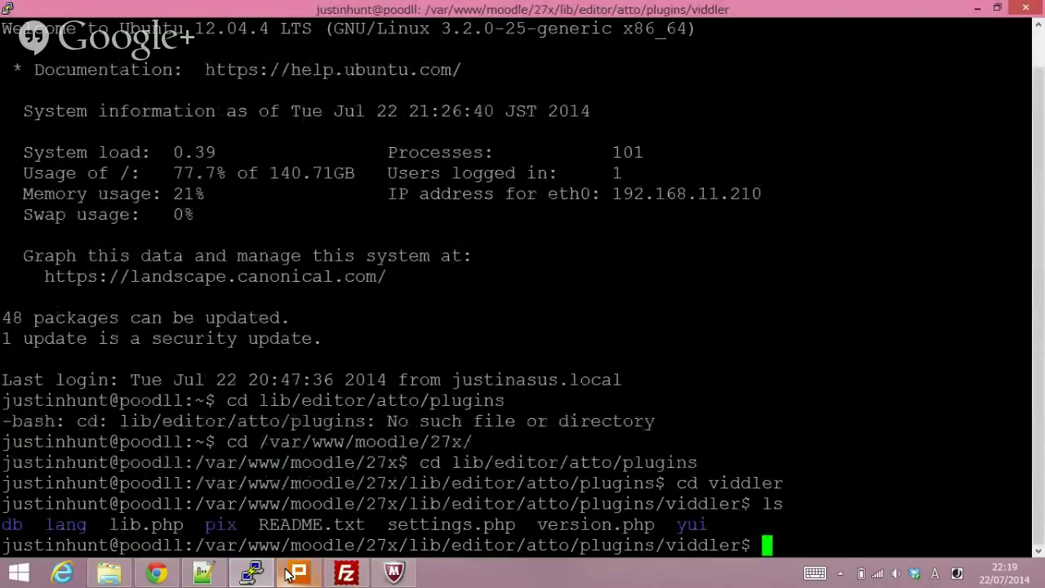
Step: Change into the plugin's yui/src/button directory, listing the contents of src on the way
text(cd yui)
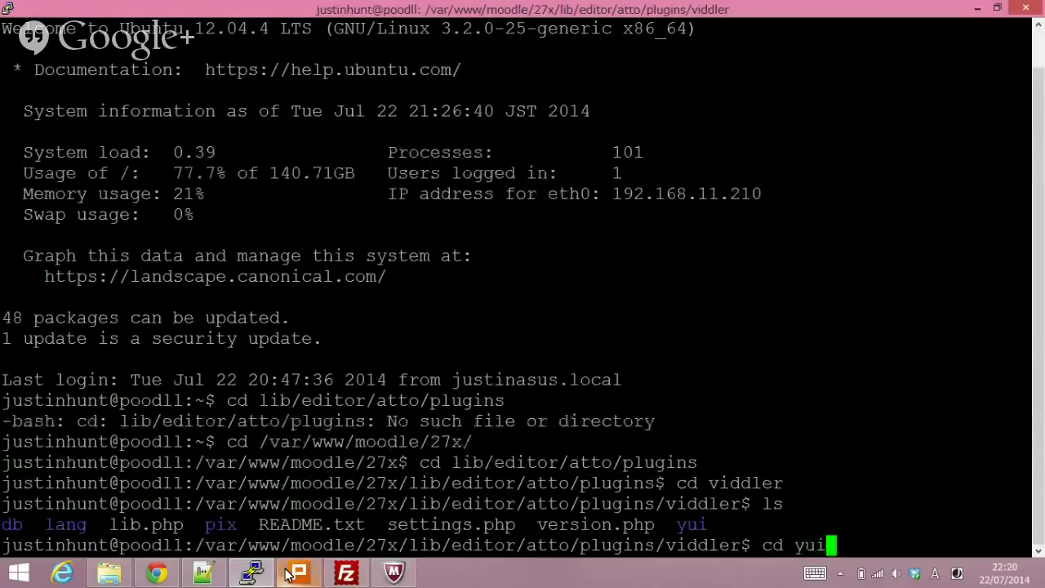
key(Return)
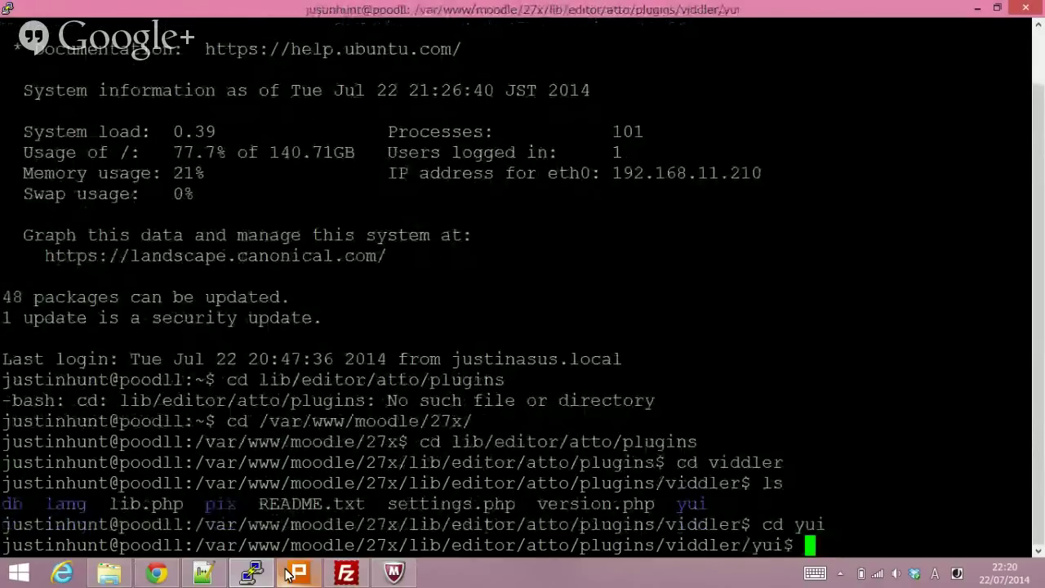
text(cd src)
key(Return)
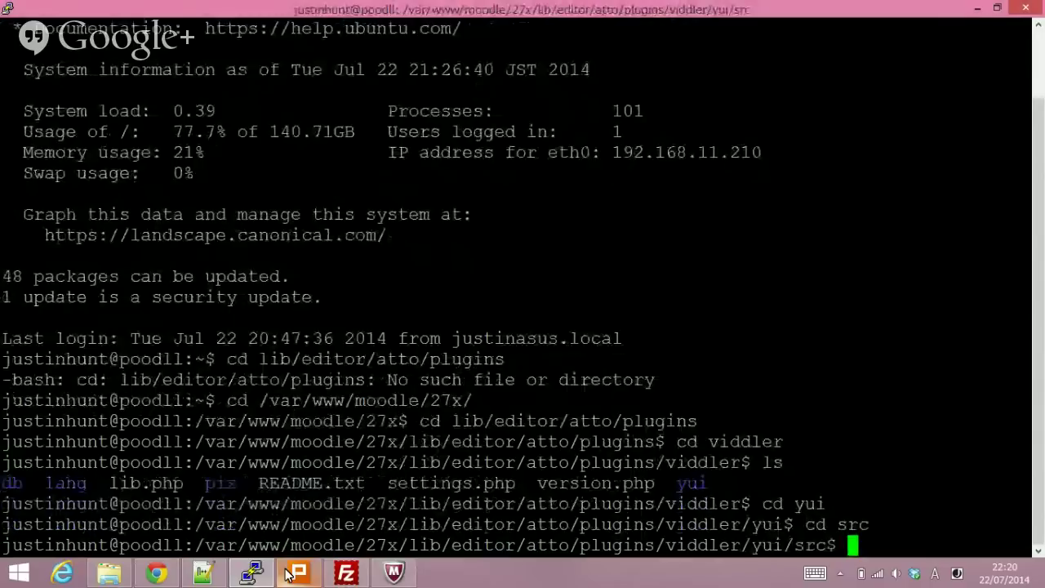
text(ls)
key(Return)
text(cd butto)
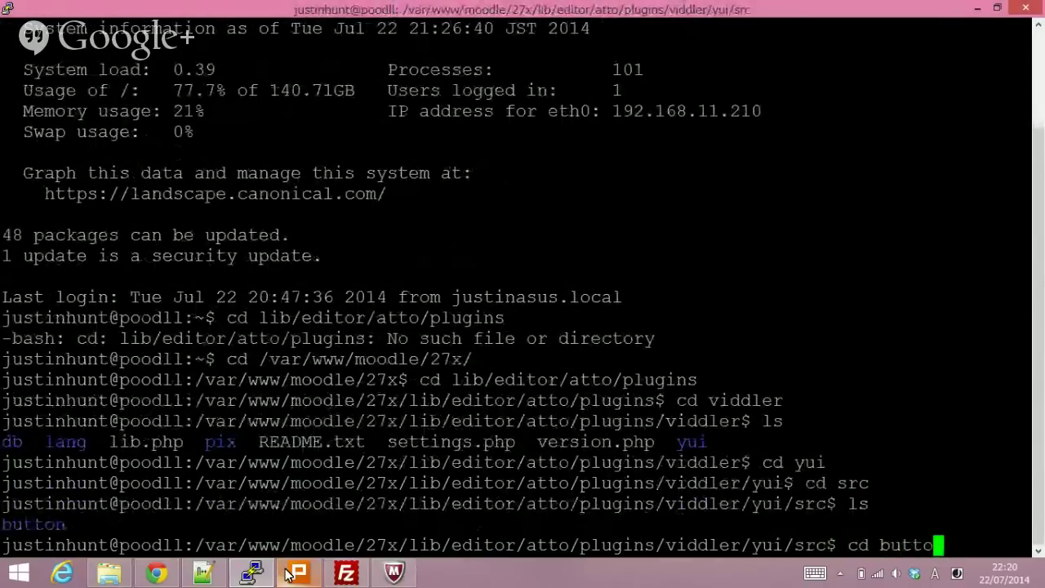
text(n)
key(Return)
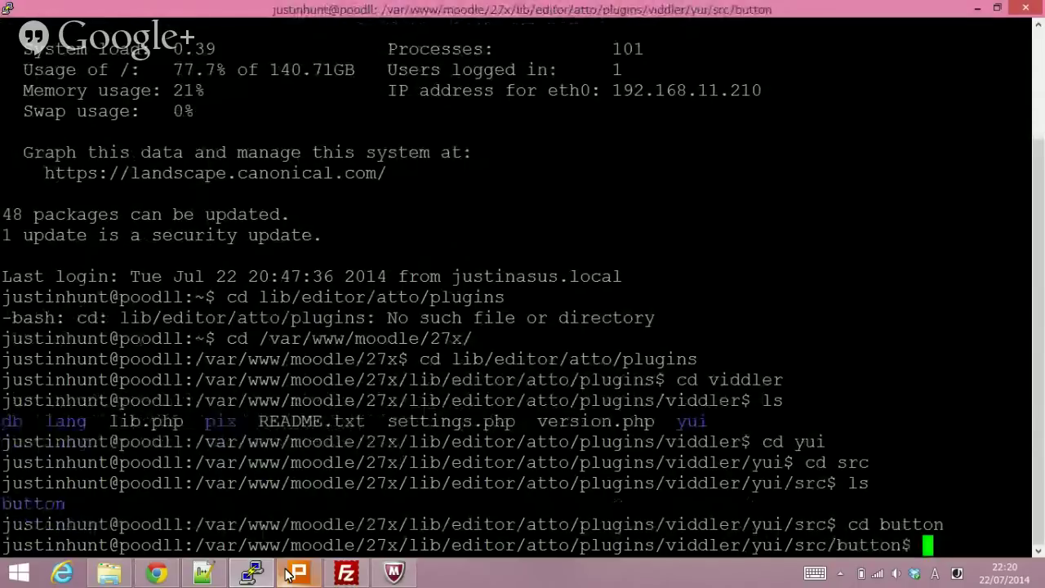
Step: List the button directory's contents and build the YUI module with the shifter command
text(ls)
key(Return)
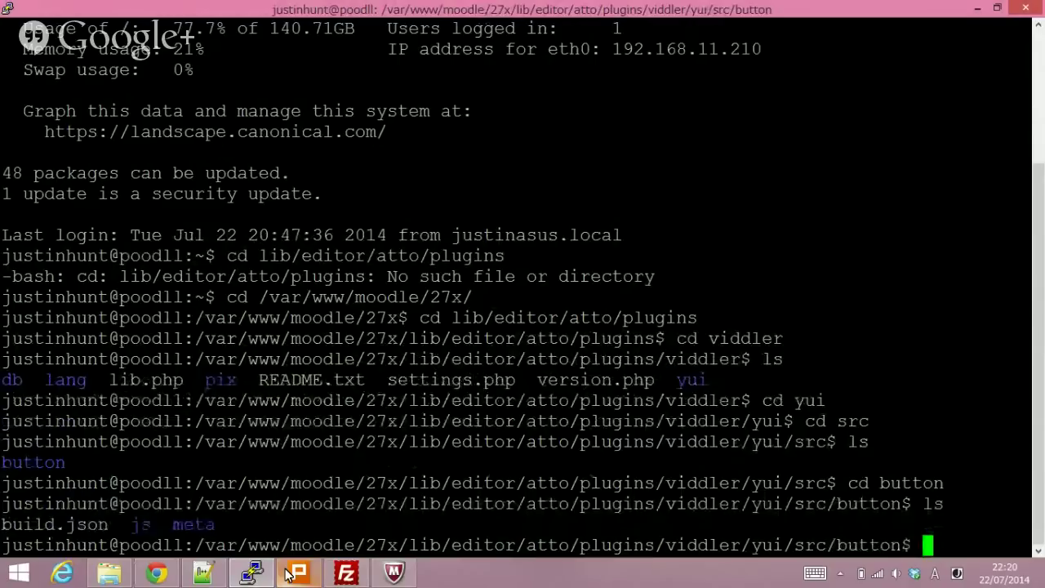
text(shifter)
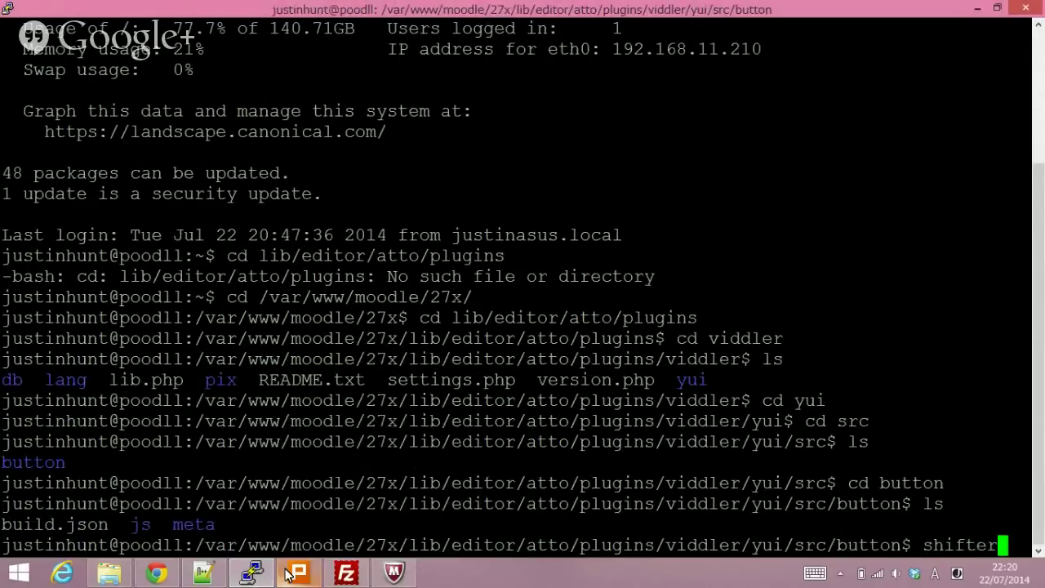
key(Return)
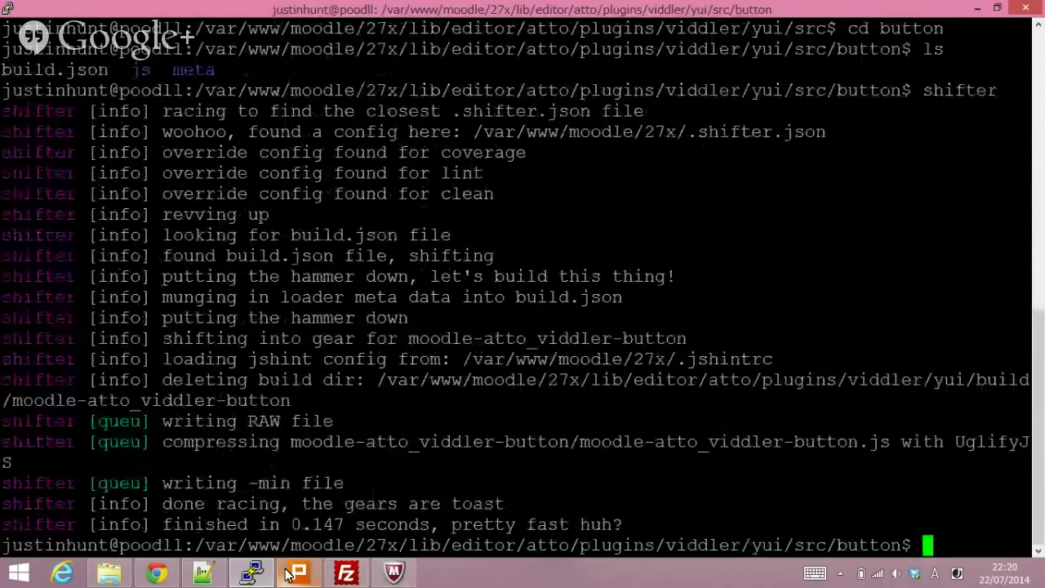
Step: Switch to the Moodle 27 Test Site in Chrome and load the site administration Notifications page to run the plugins check
click(166, 570)
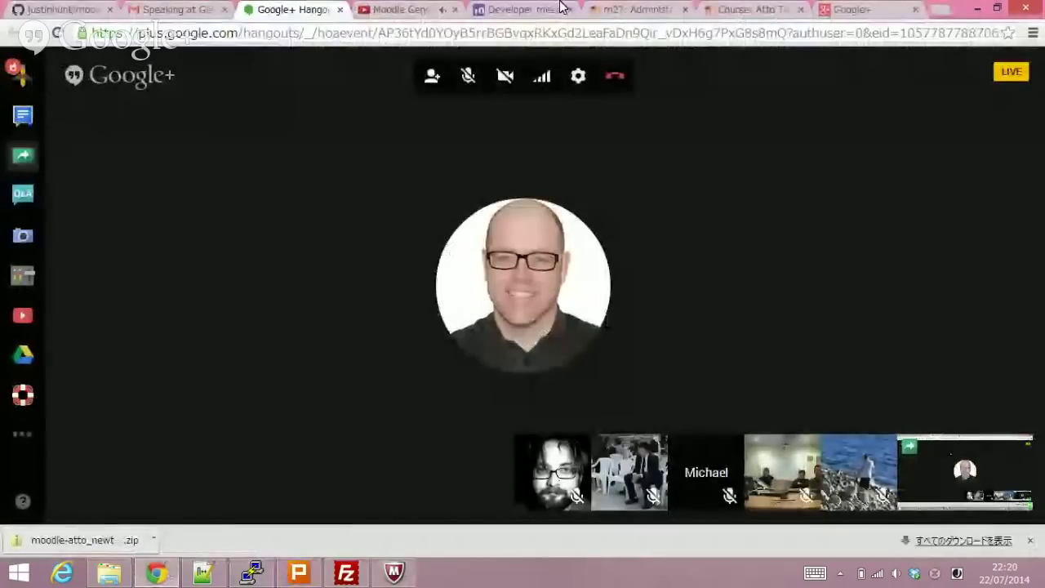
click(635, 9)
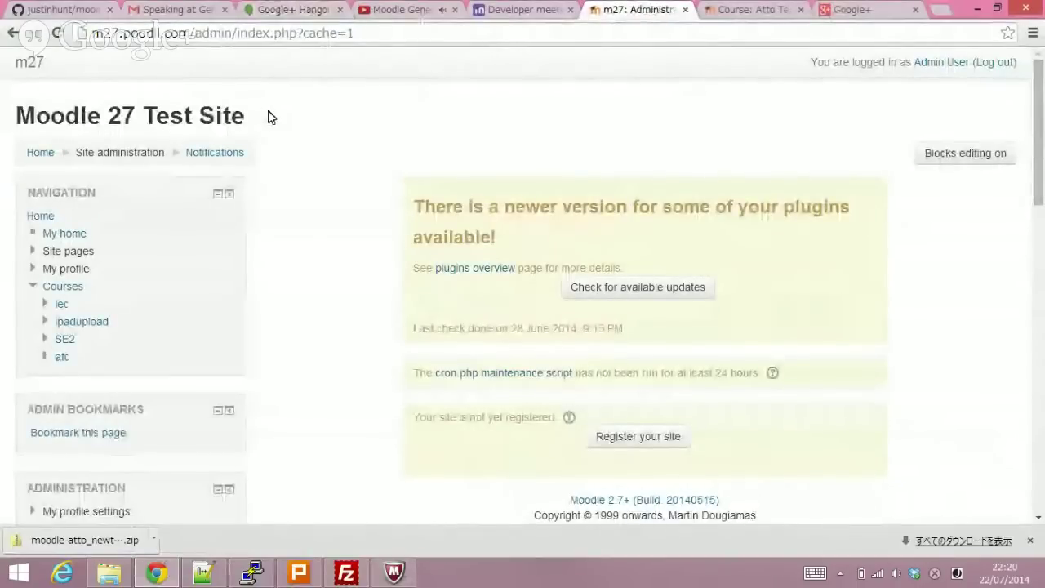
scroll(265, 117, down, 3)
scroll(269, 116, down, 2)
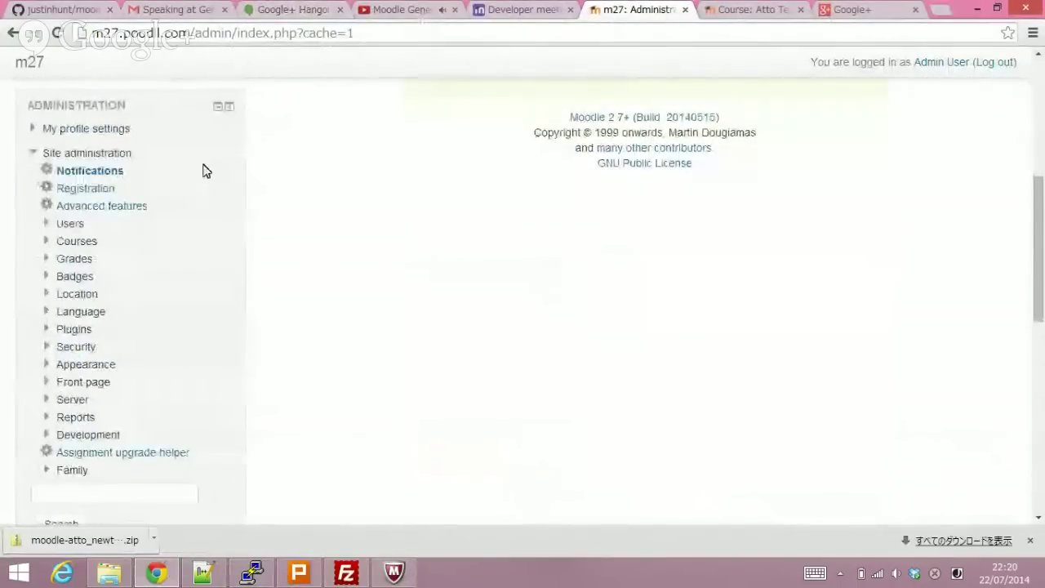
click(48, 328)
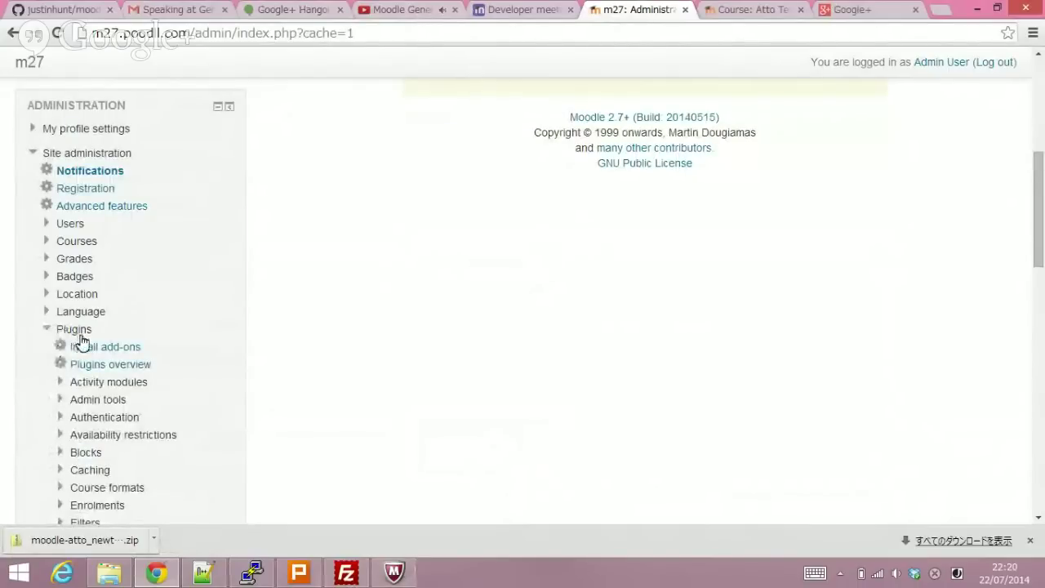
click(123, 175)
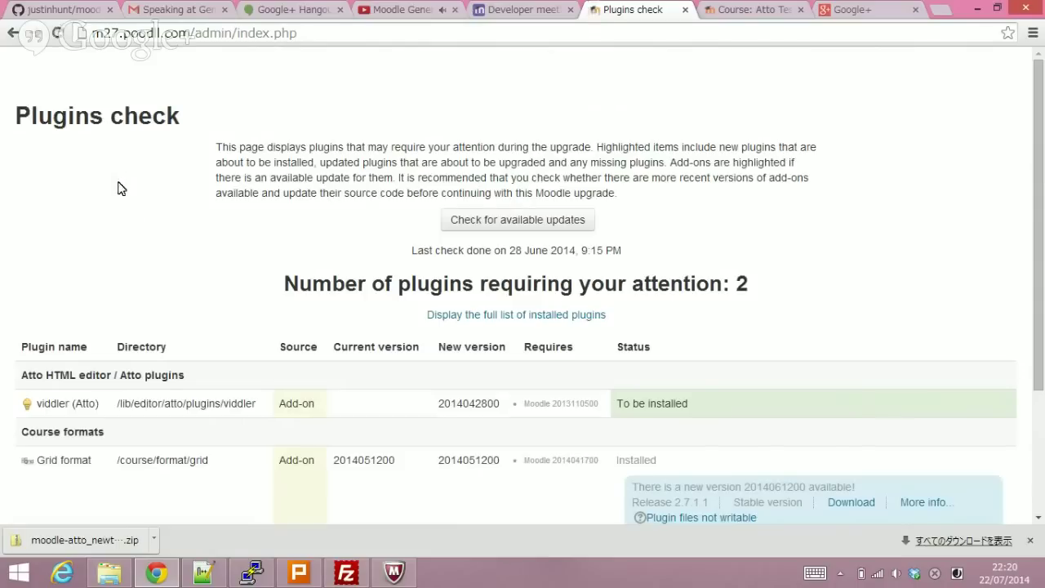
Step: Upgrade the Moodle database to install the viddler Atto plugin and continue to its new settings
scroll(147, 186, down, 2)
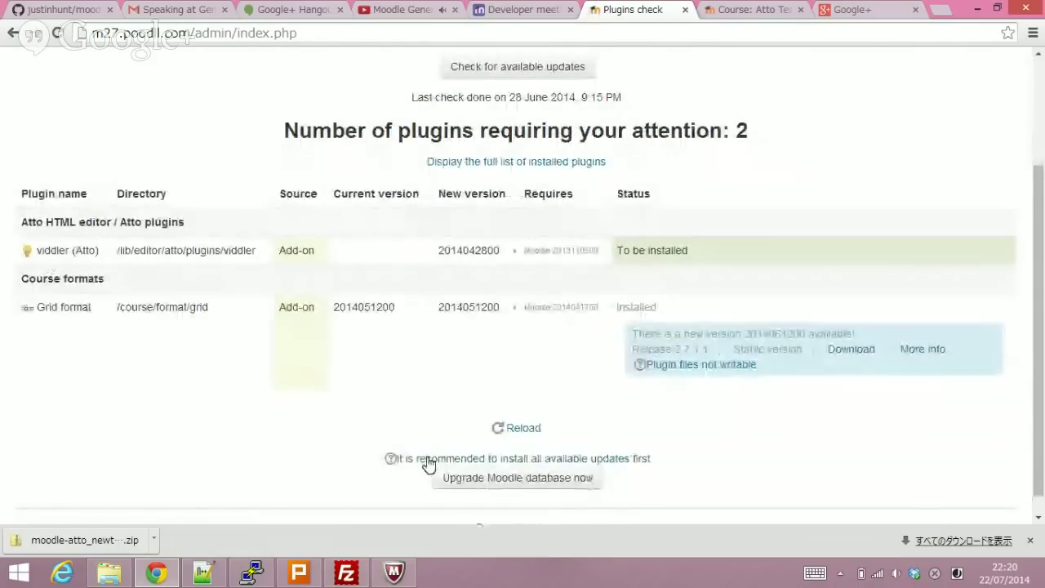
click(479, 481)
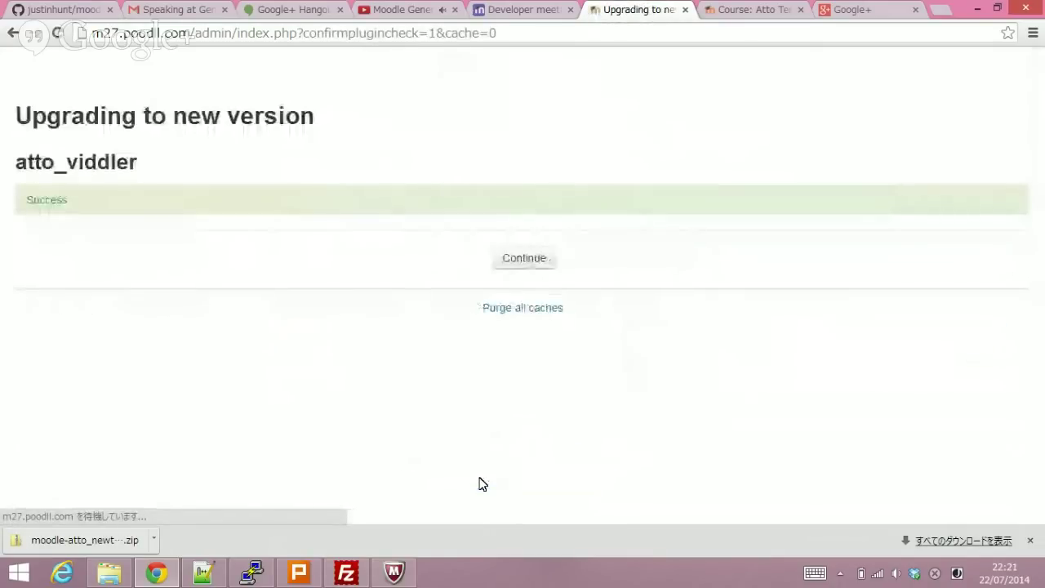
click(516, 257)
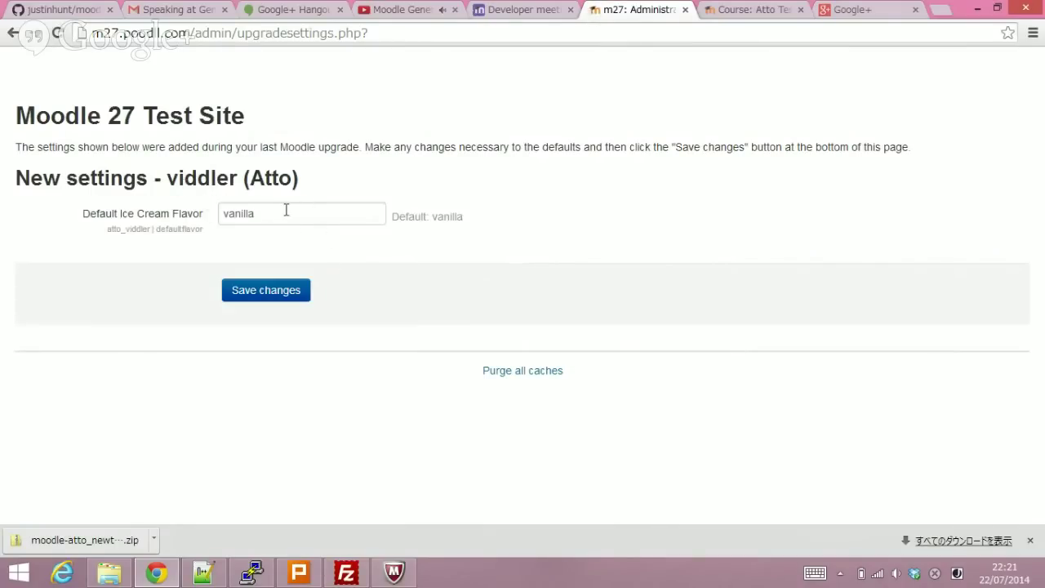
Step: Set the viddler plugin's Default Ice Cream Flavor to chocolate and save the changes
drag(285, 210, 214, 224)
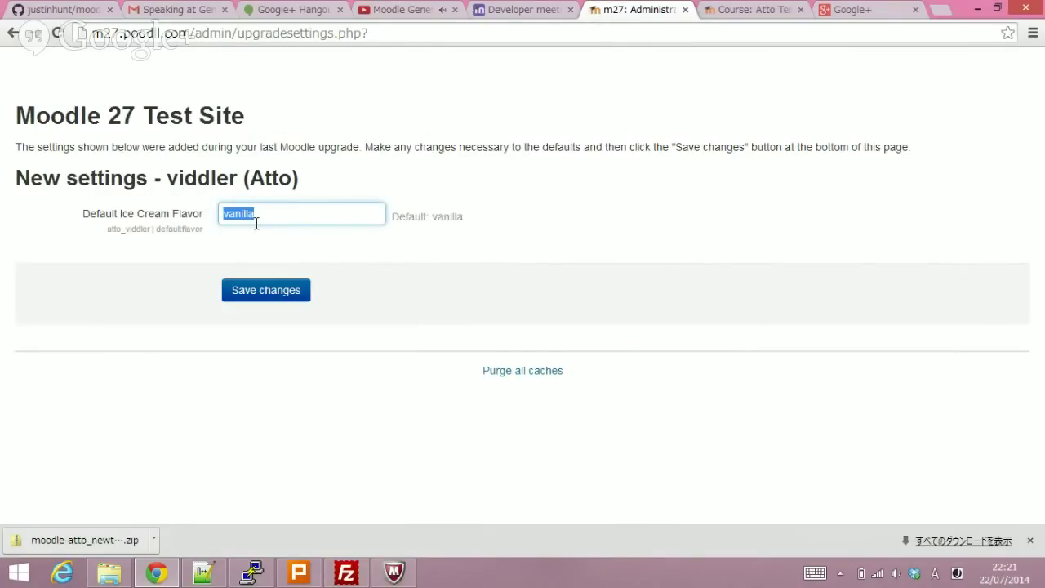
text(po)
text(colate)
click(286, 300)
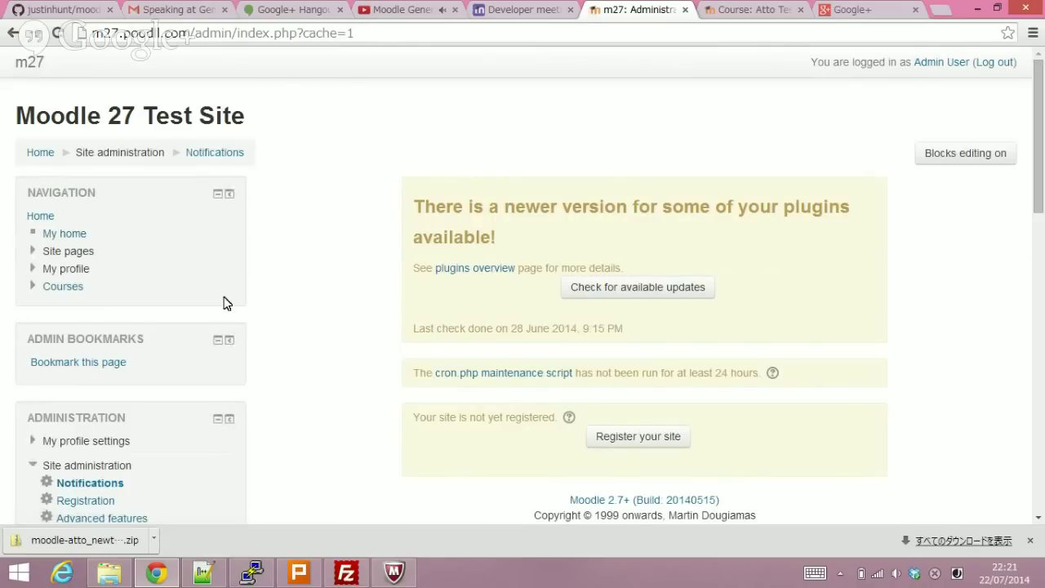
Step: Open the Atto toolbar settings under the Atto HTML editor in the site's text editor plugin administration
scroll(268, 283, down, 5)
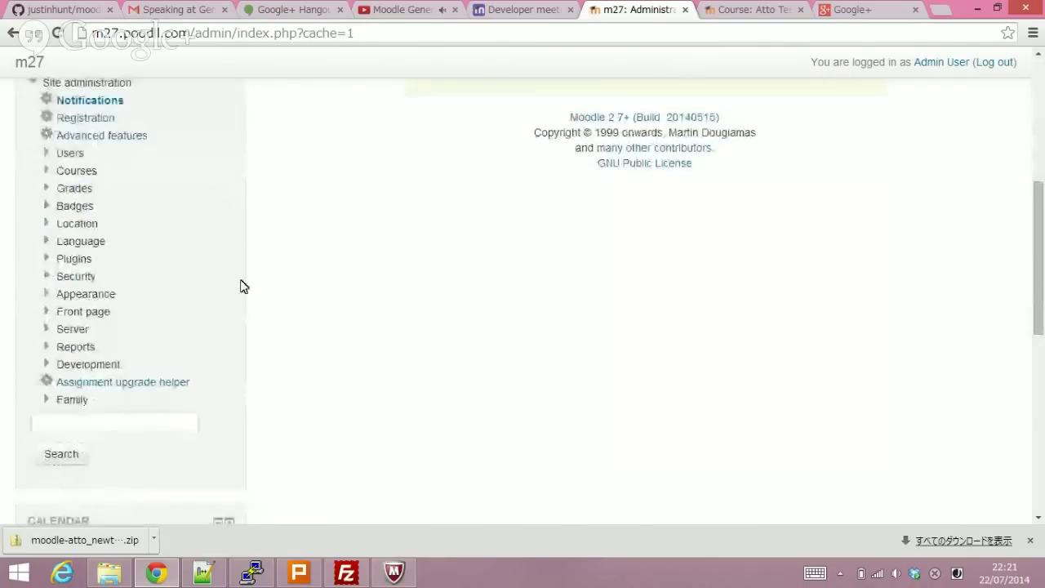
click(47, 260)
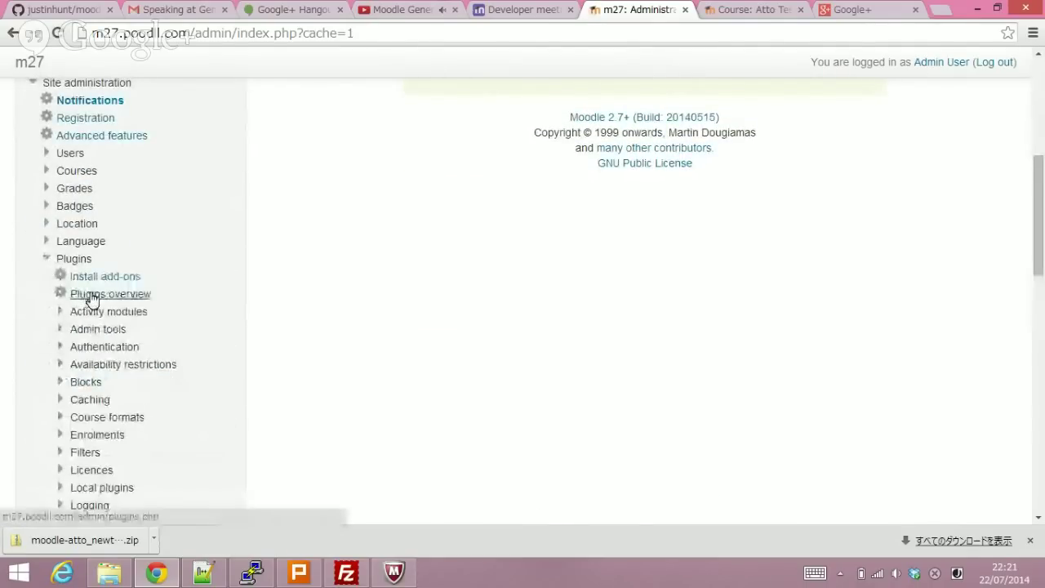
scroll(84, 295, down, 3)
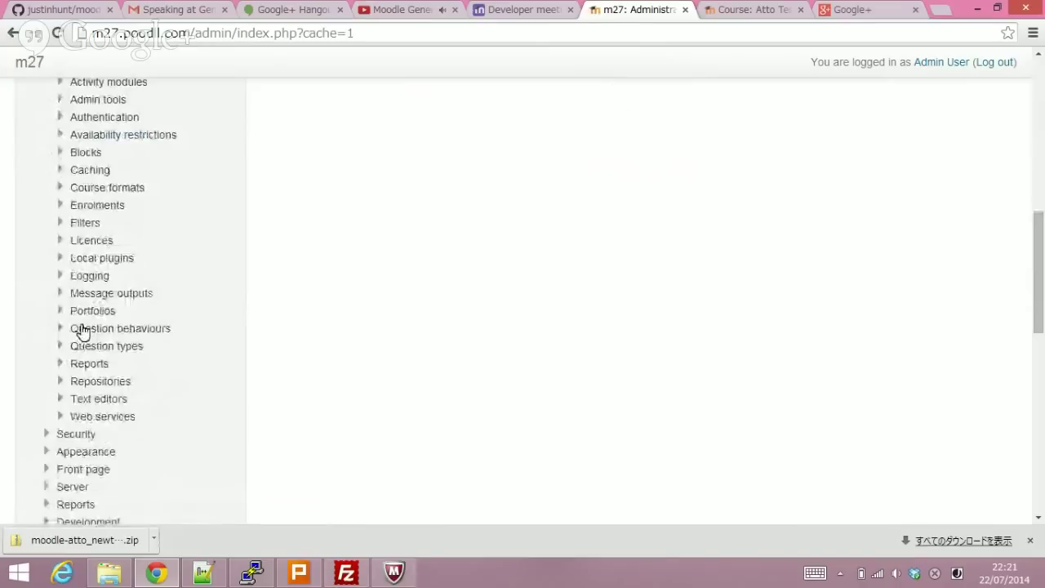
click(59, 400)
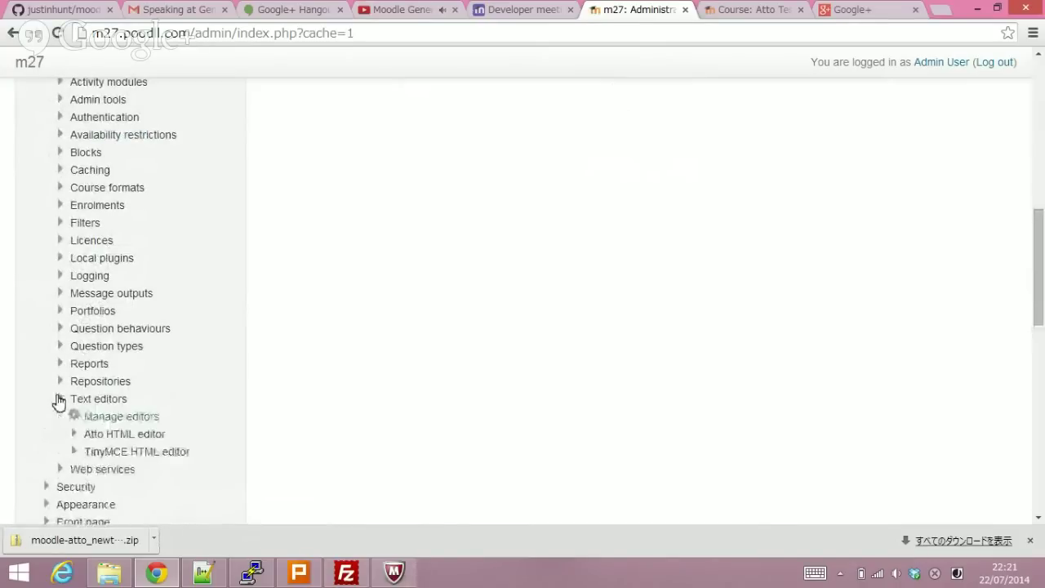
scroll(59, 400, down, 2)
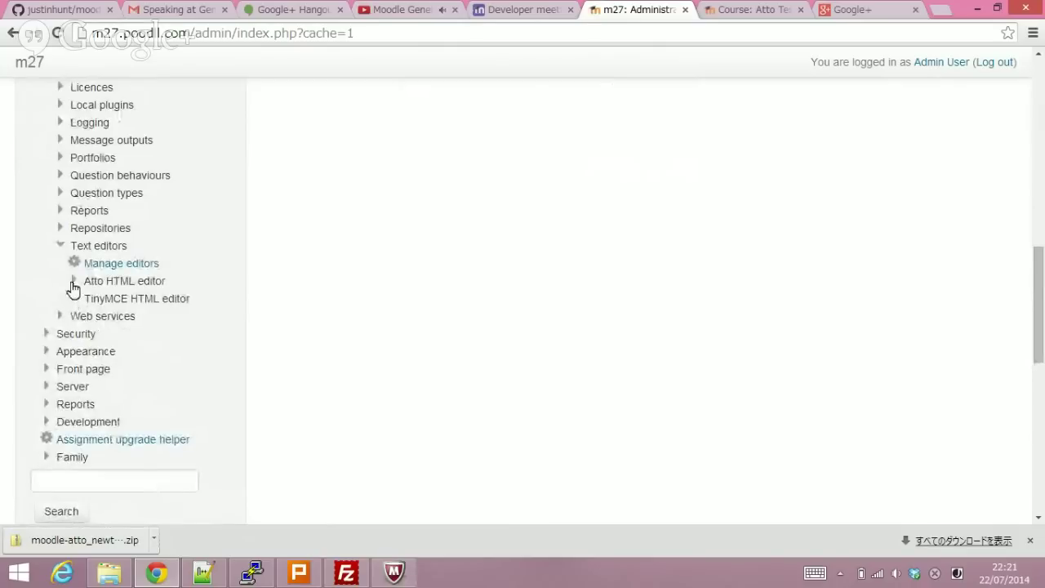
click(74, 281)
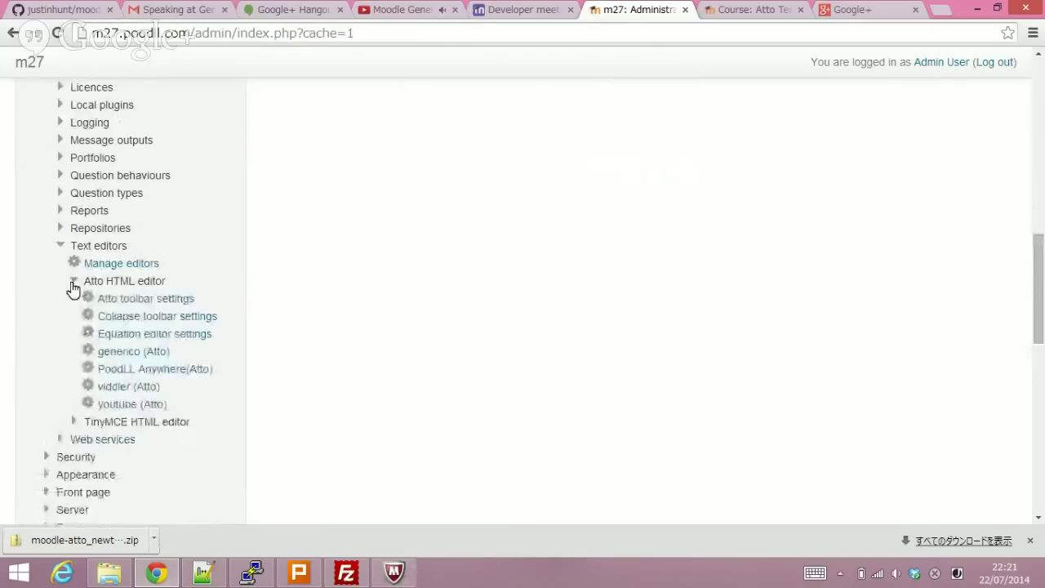
click(139, 299)
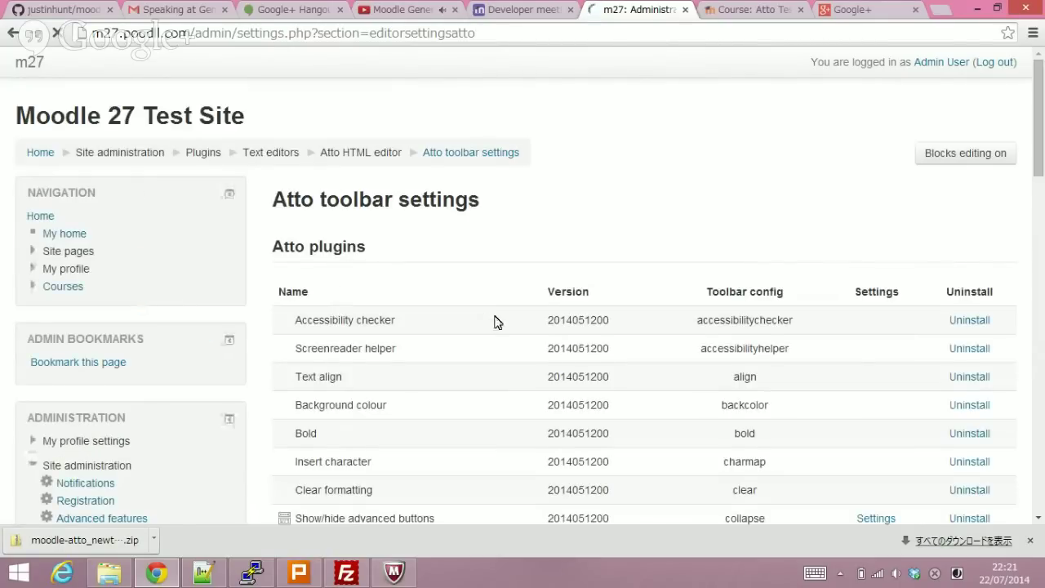
Step: Add viddler followed by a comma before title in the style1 line of the Toolbar config, and save the changes
scroll(494, 321, down, 12)
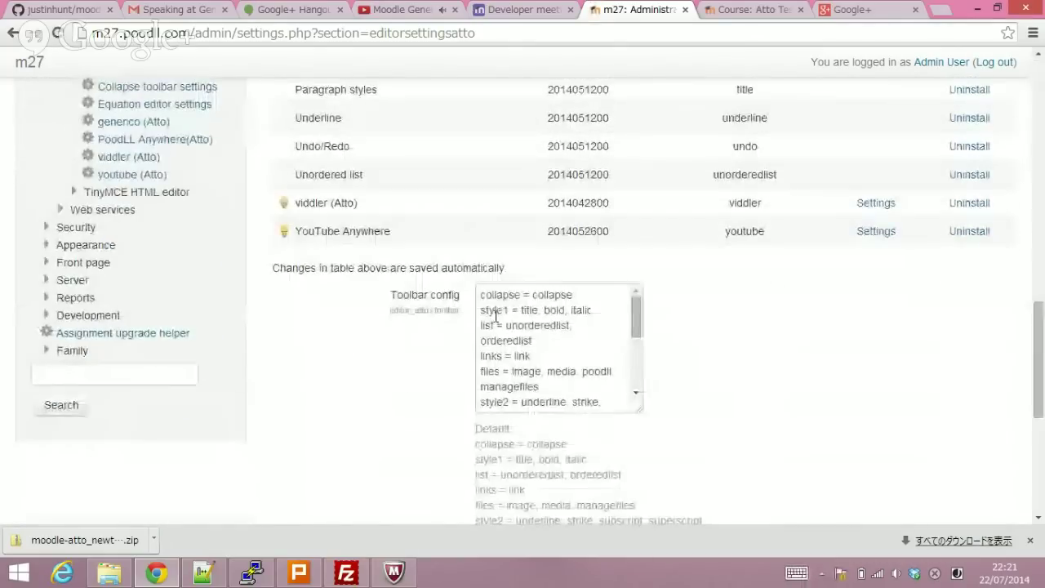
scroll(494, 316, down, 2)
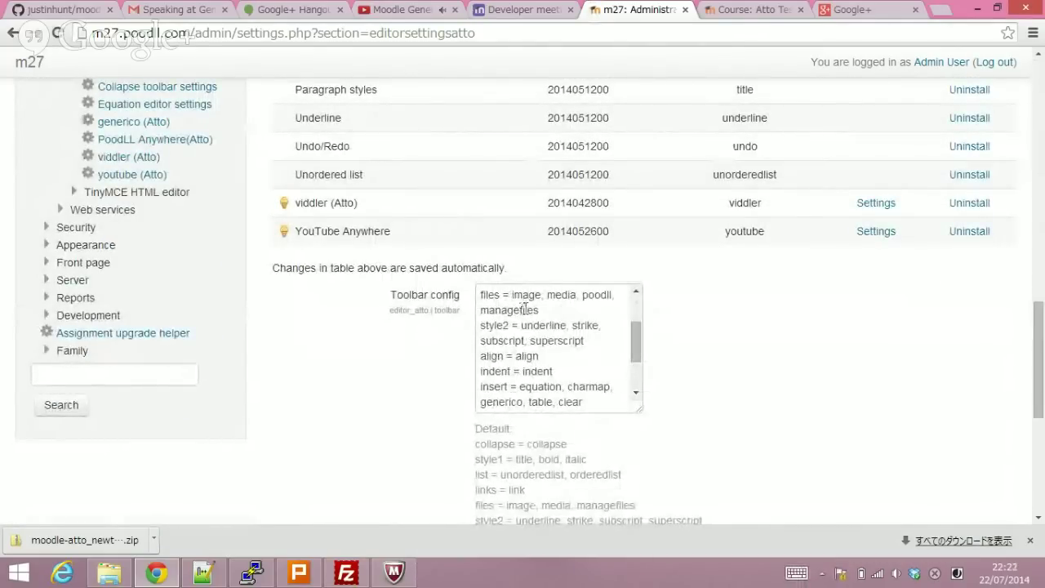
drag(638, 349, 635, 305)
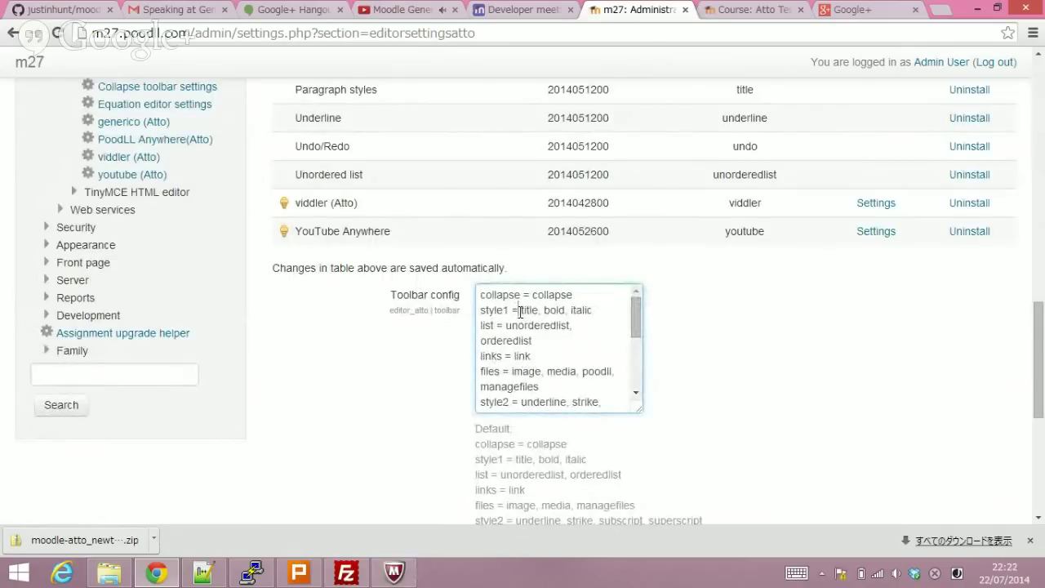
text(viddler)
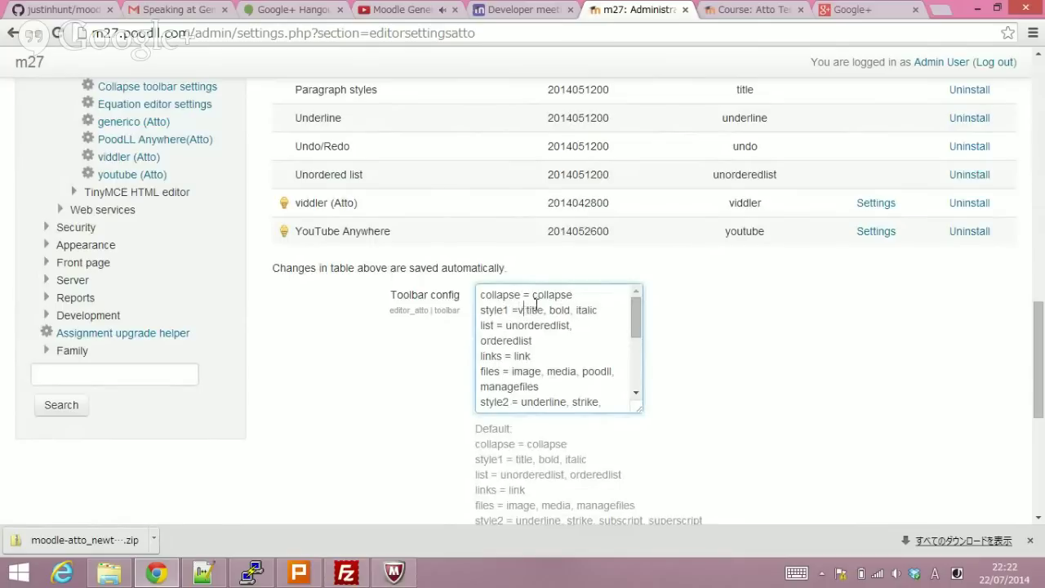
text(,)
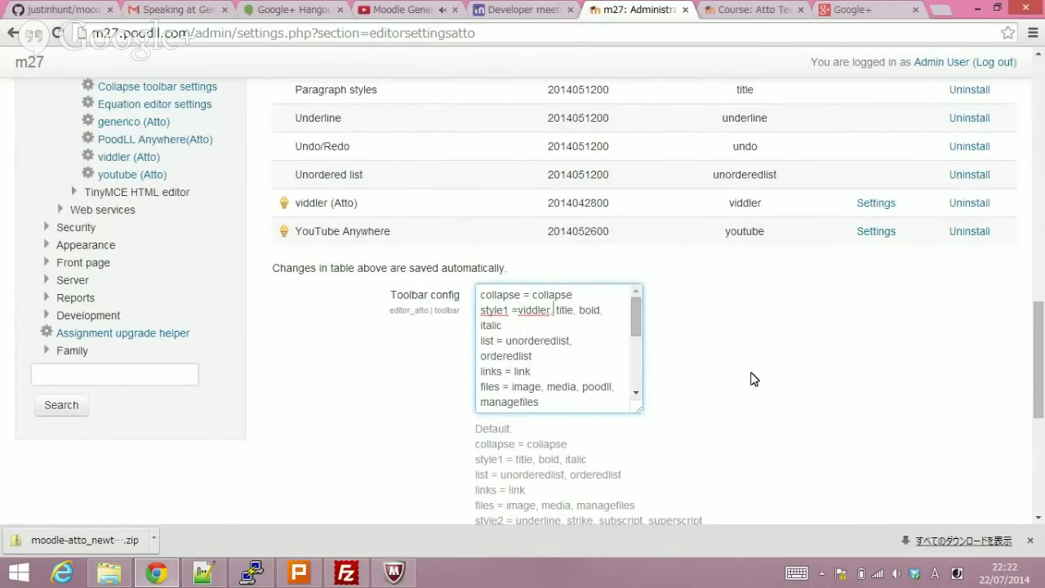
scroll(751, 378, down, 5)
click(502, 377)
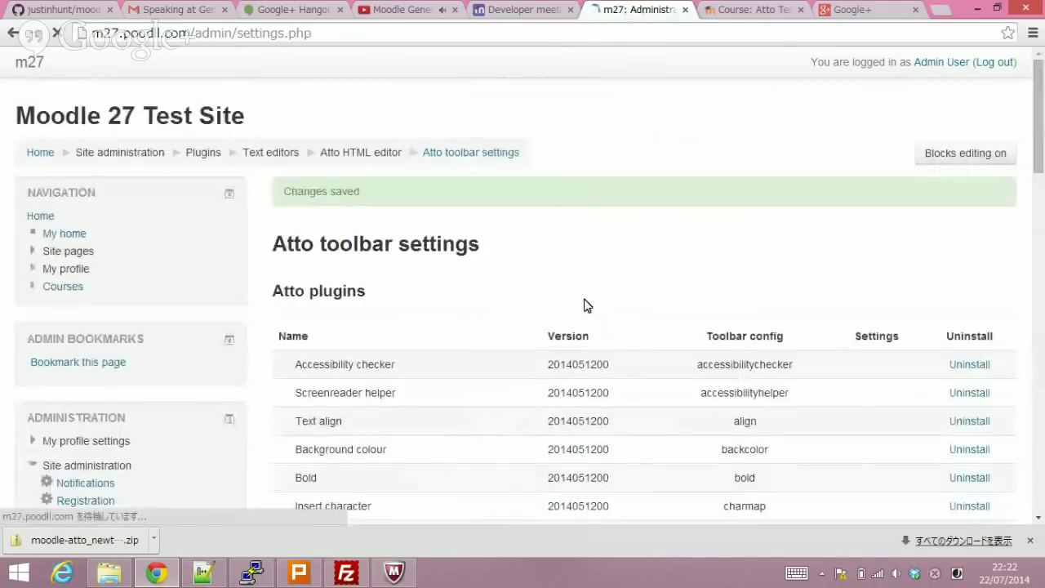
Step: Switch to the Atto Test Course, open its News forum and start a new discussion topic
click(758, 9)
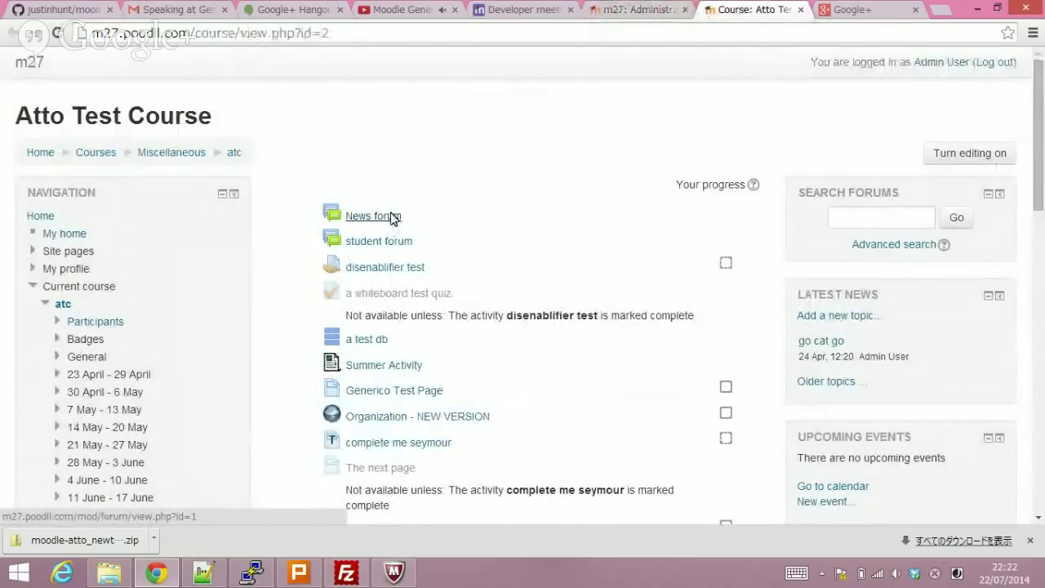
click(392, 218)
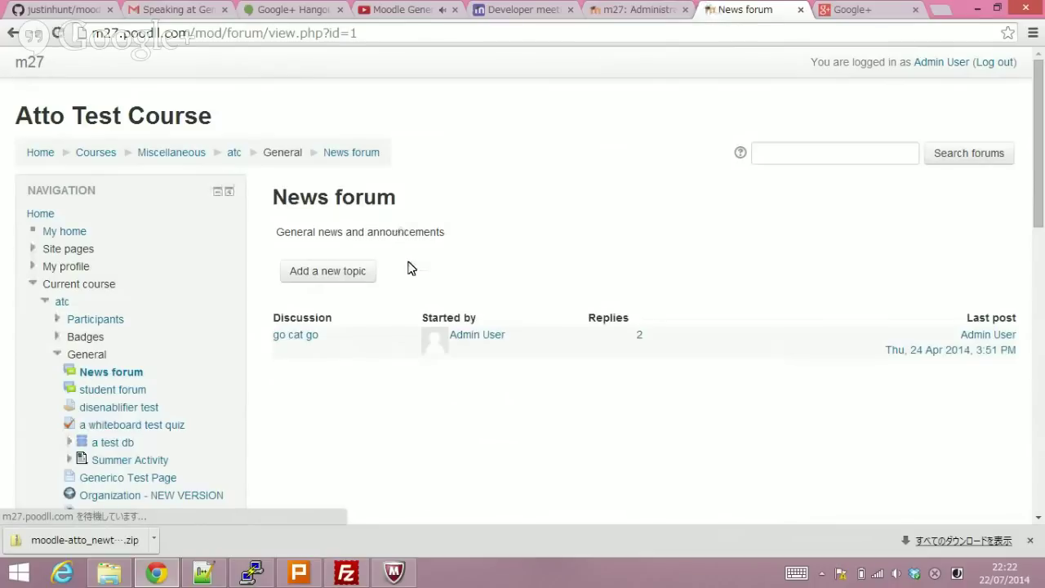
click(335, 272)
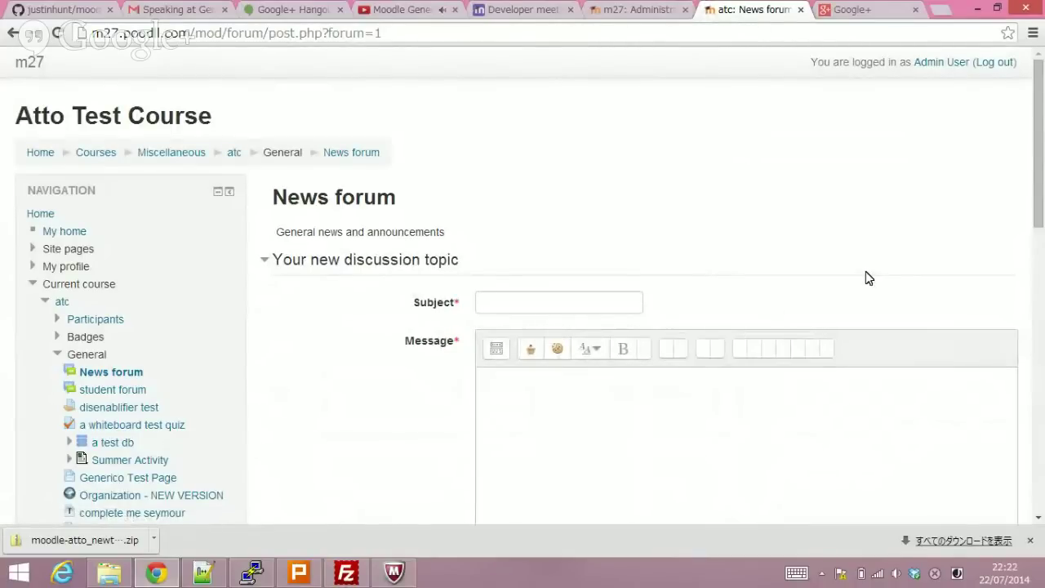
Step: Open the ice cream flavor dialog from the first viddler button in the message editor, check its default flavor and close it without inserting
scroll(695, 303, down, 2)
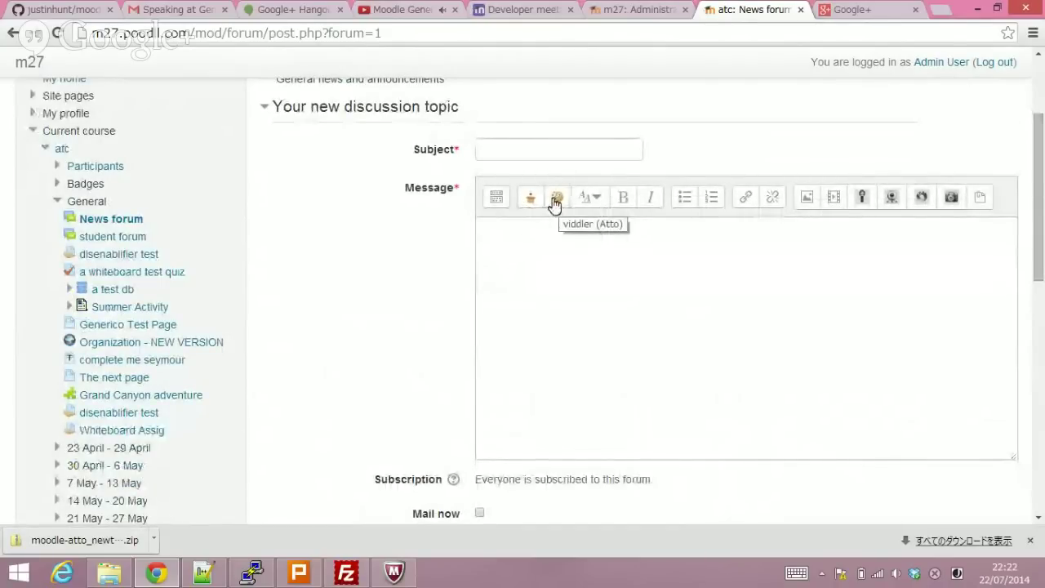
click(532, 200)
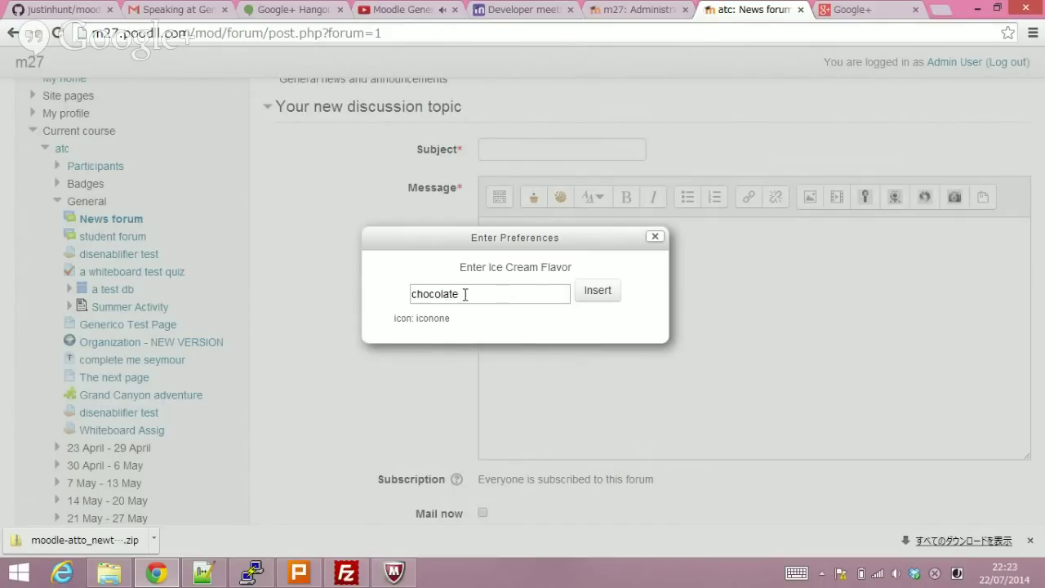
drag(464, 294, 408, 292)
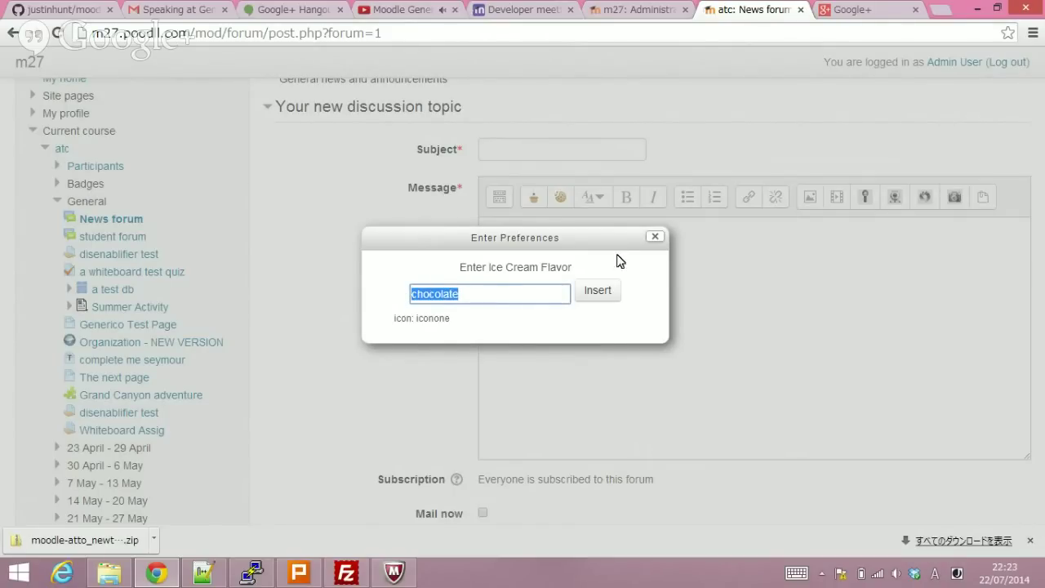
click(656, 237)
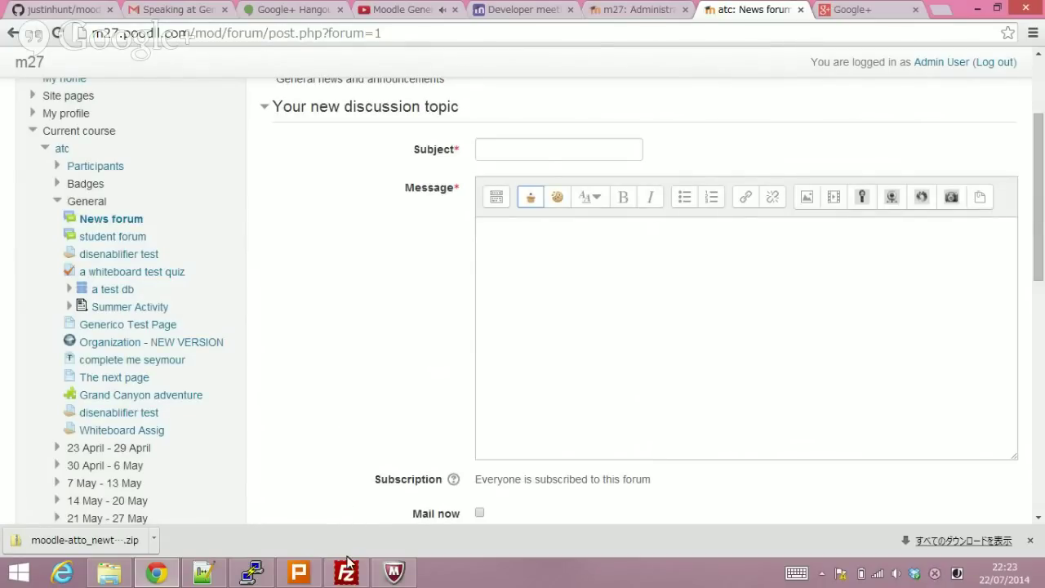
mouse_move(253, 573)
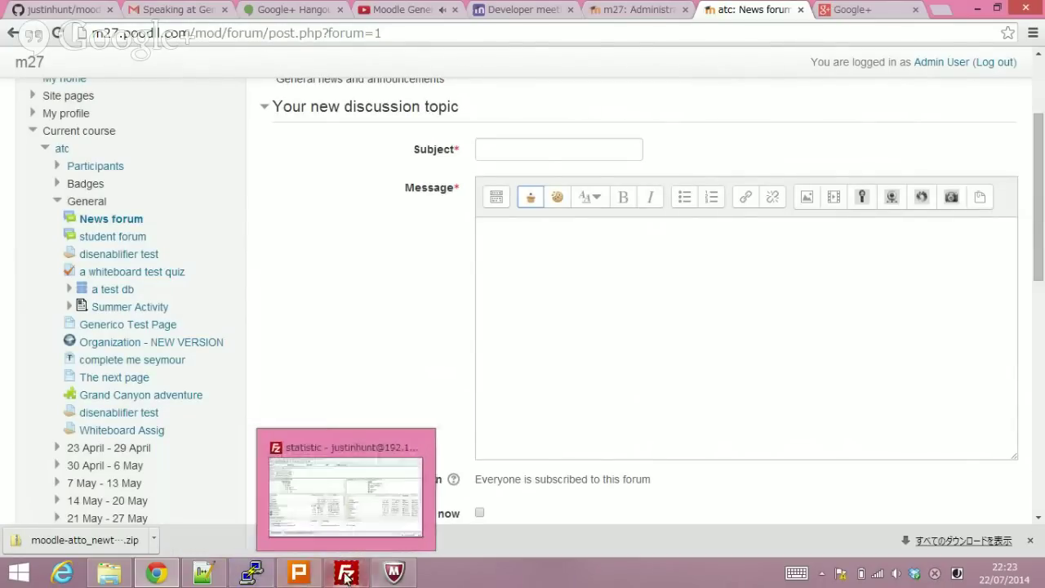
mouse_move(337, 572)
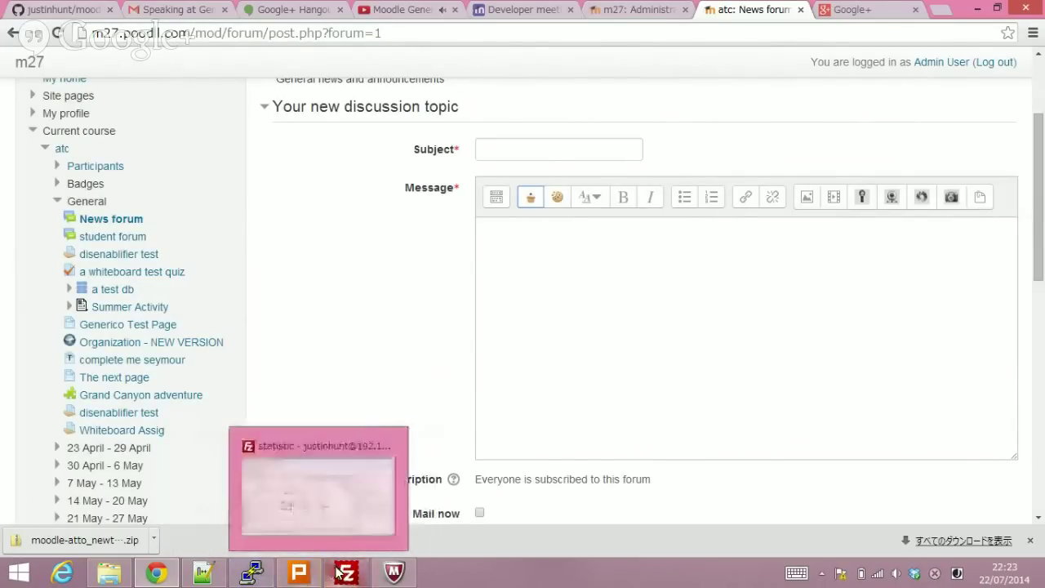
click(170, 573)
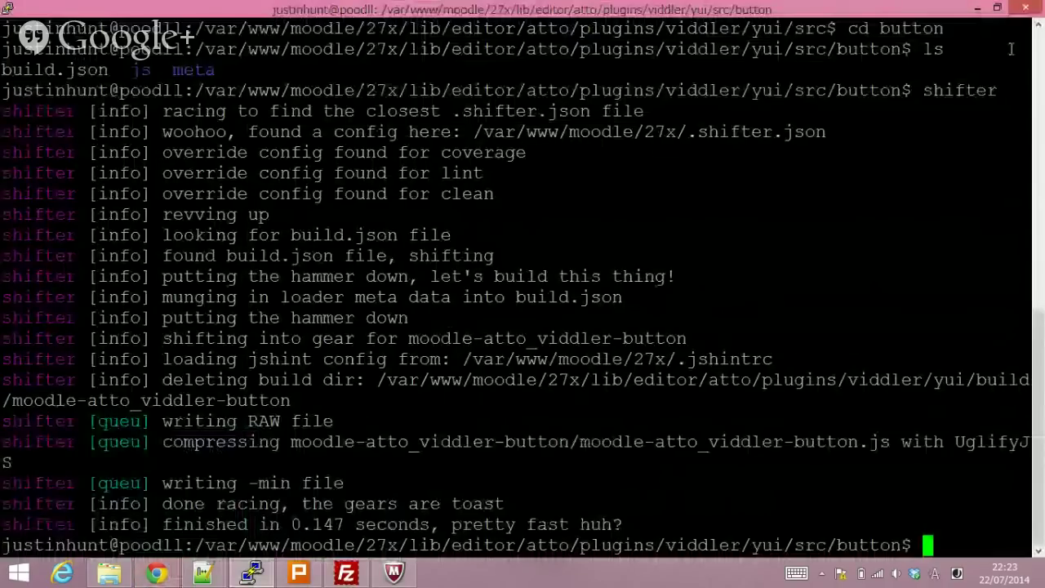
click(158, 576)
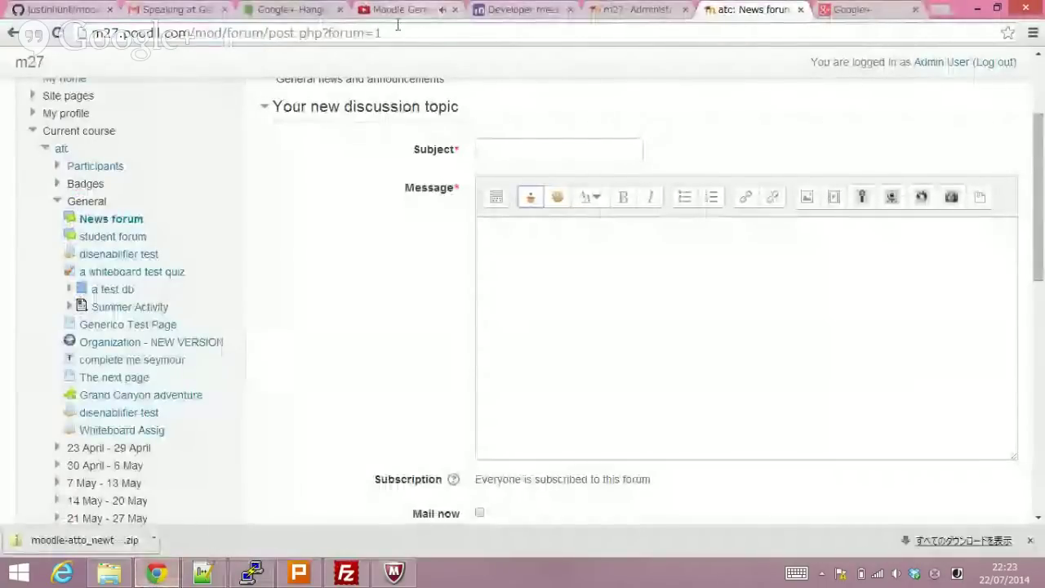
Step: Switch to the Google+ Hangouts call and stop sharing the screen
click(401, 11)
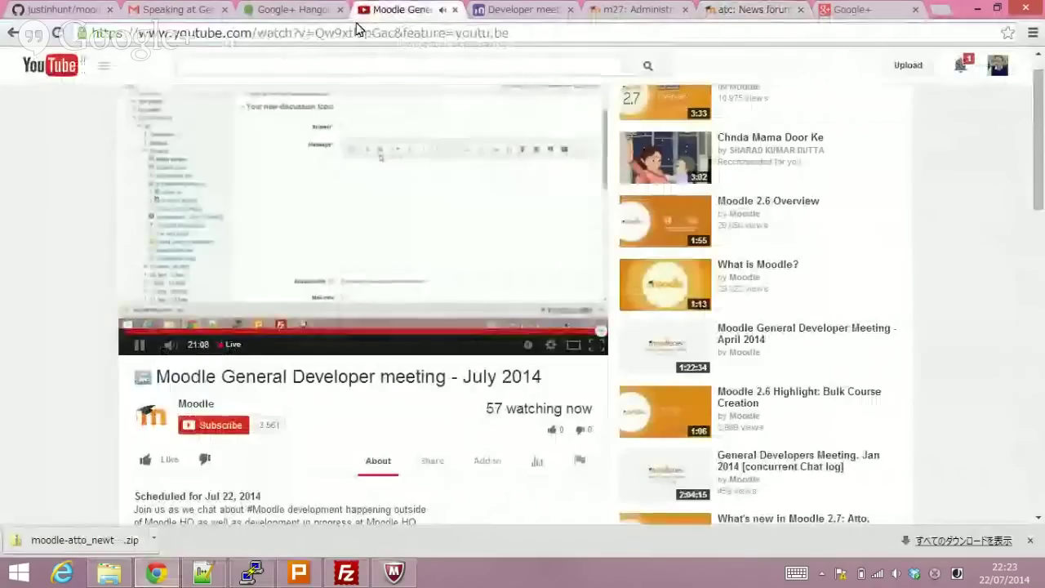
click(323, 12)
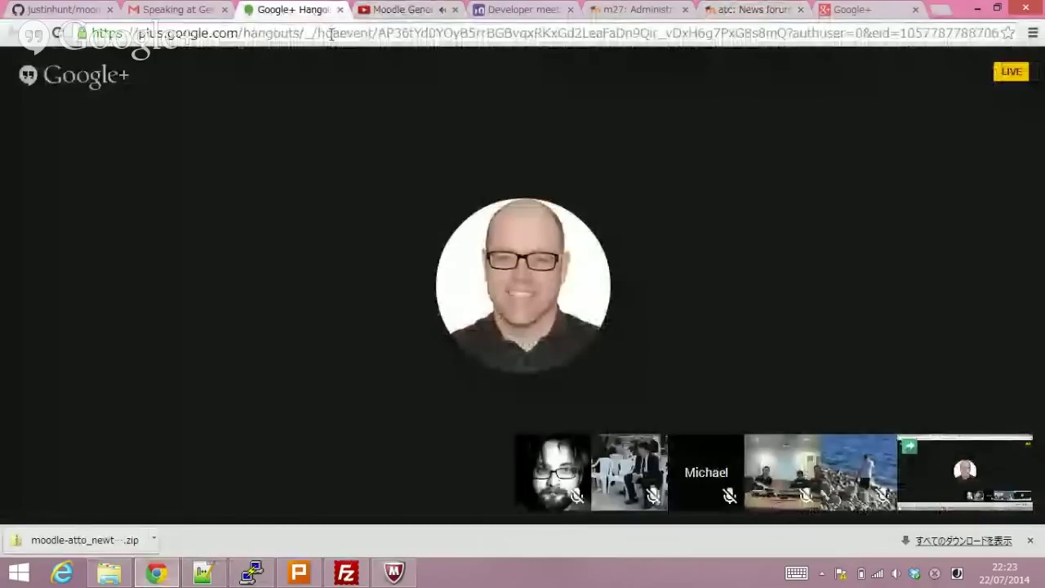
mouse_move(34, 158)
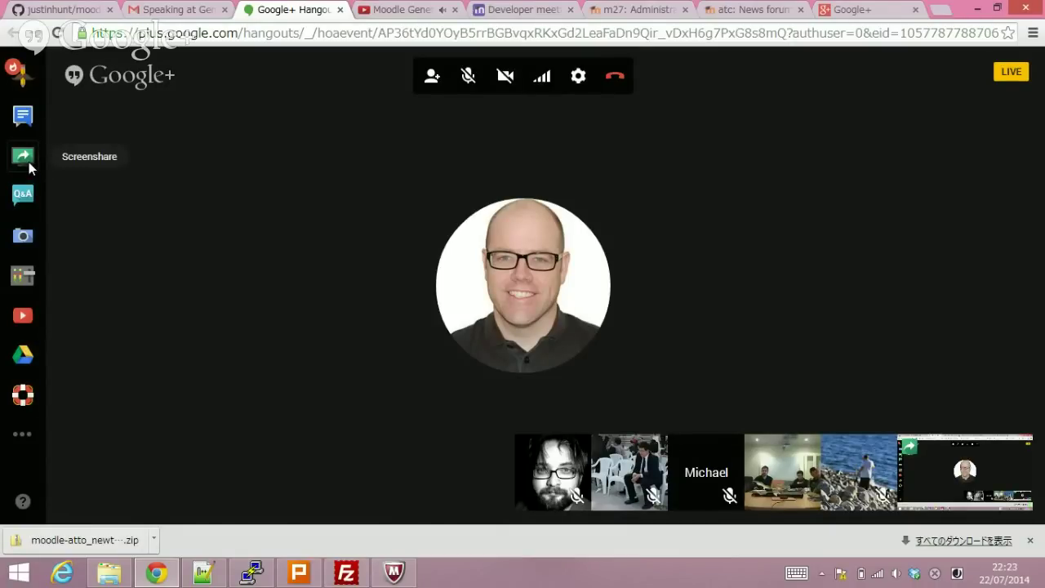
click(29, 166)
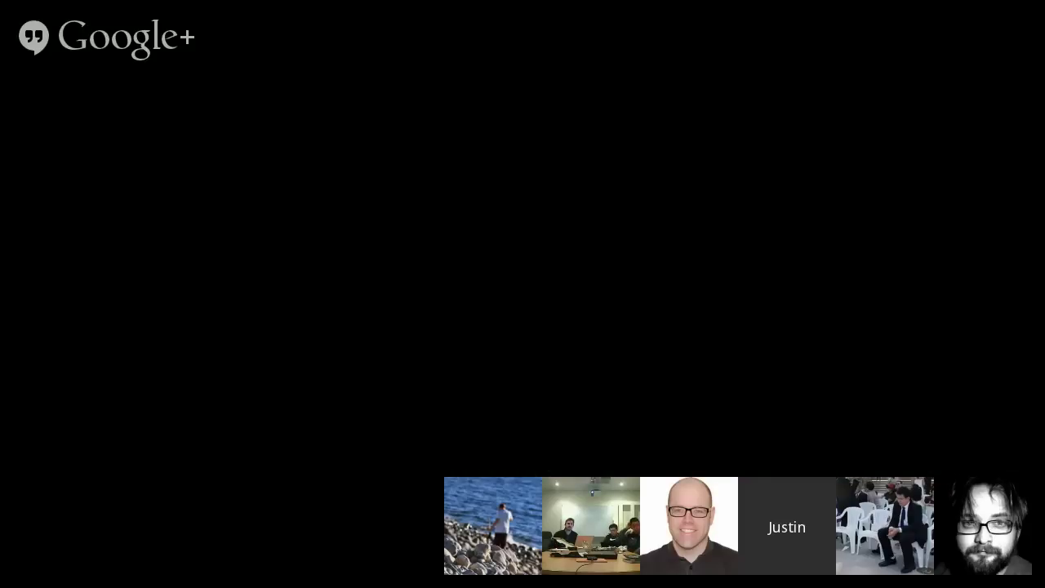